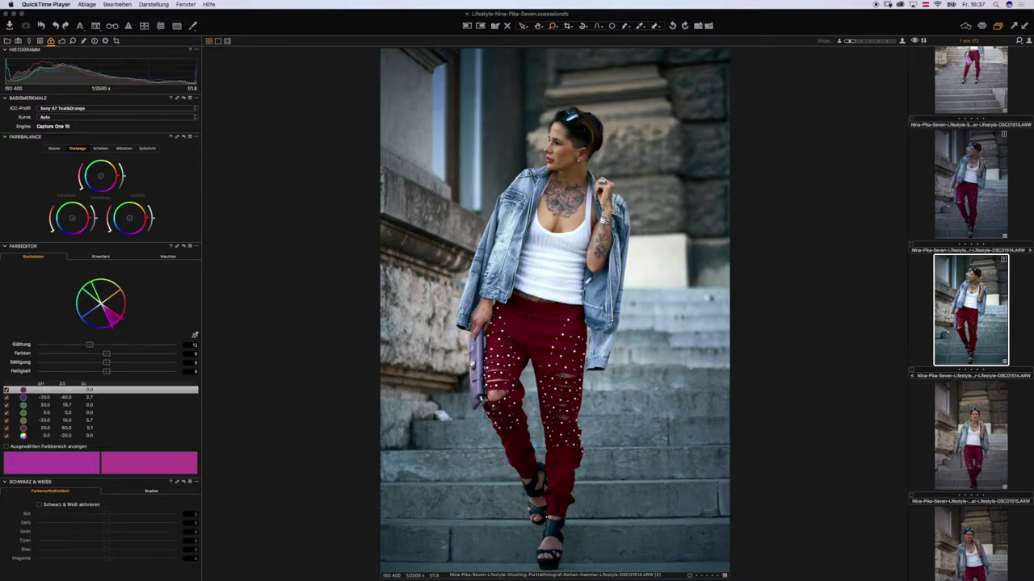
Step: Switch to the browser's "teal orange movie" image results and examine enlarged stills from A Good Day to Die Hard, Medium and Transformers
key("super+Tab")
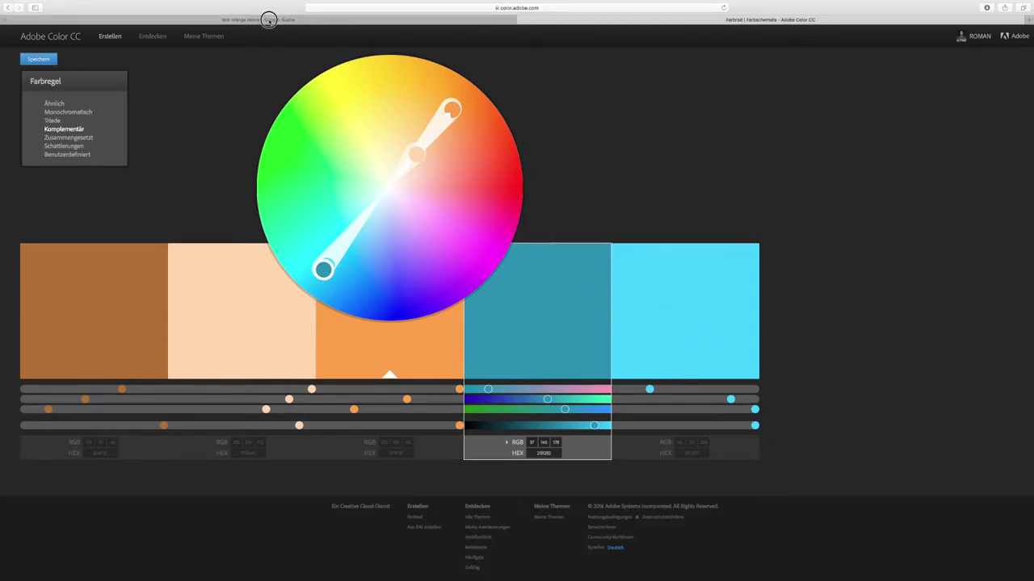
left_click(268, 19)
scroll(614, 283, "down", 4)
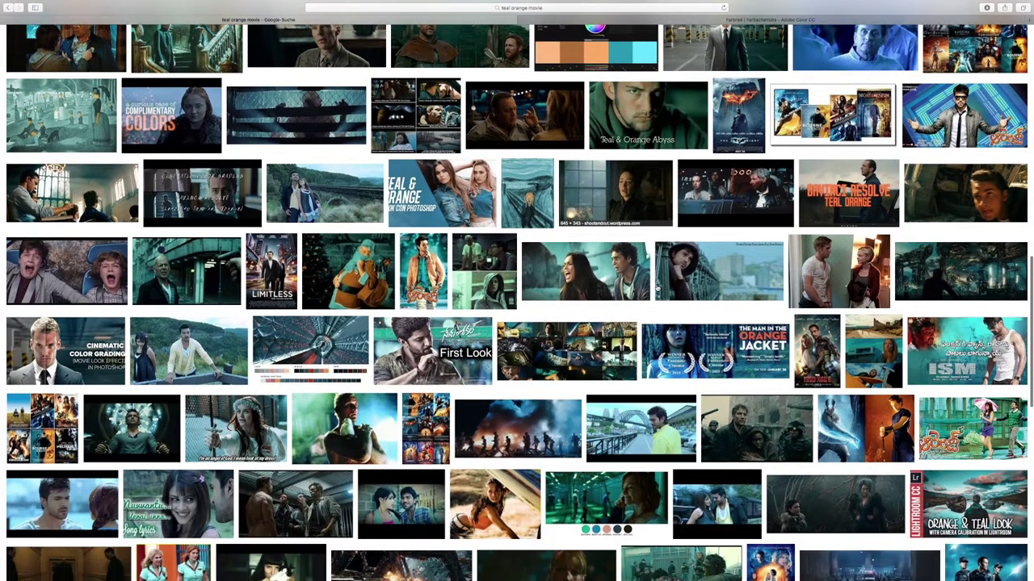
scroll(711, 275, "down", 5)
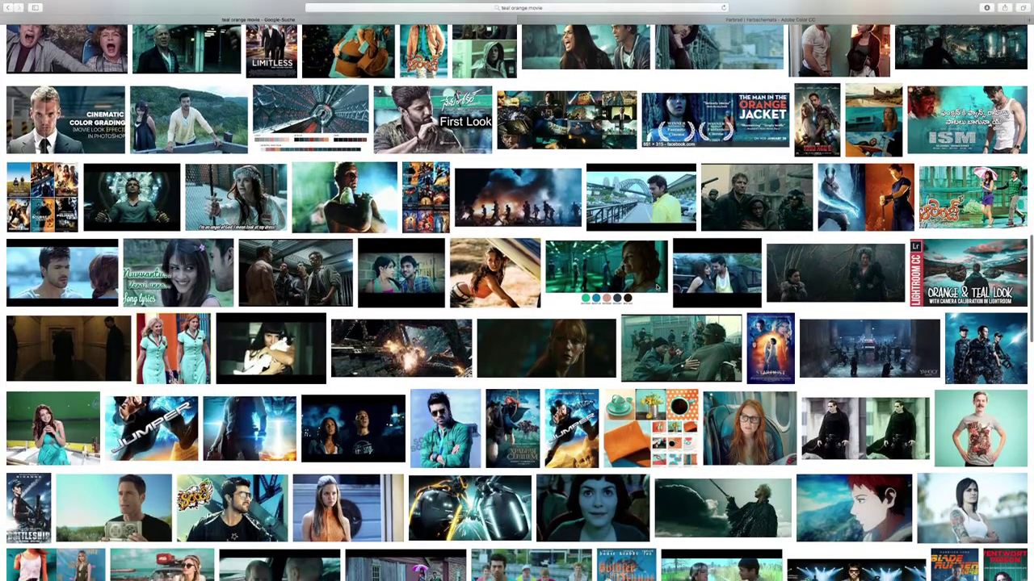
scroll(711, 274, "up", 5)
left_click(173, 178)
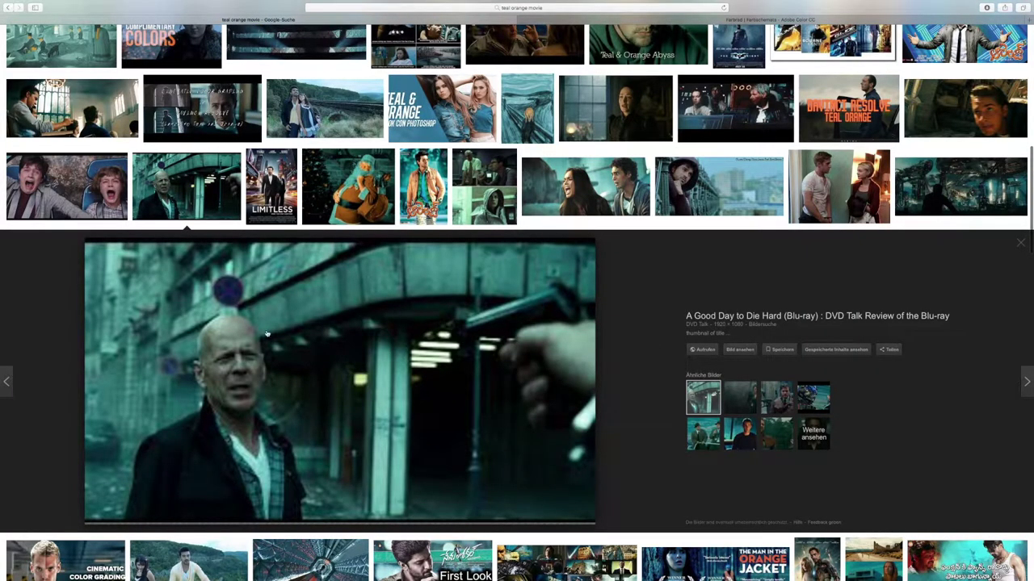
scroll(513, 378, "down", 8)
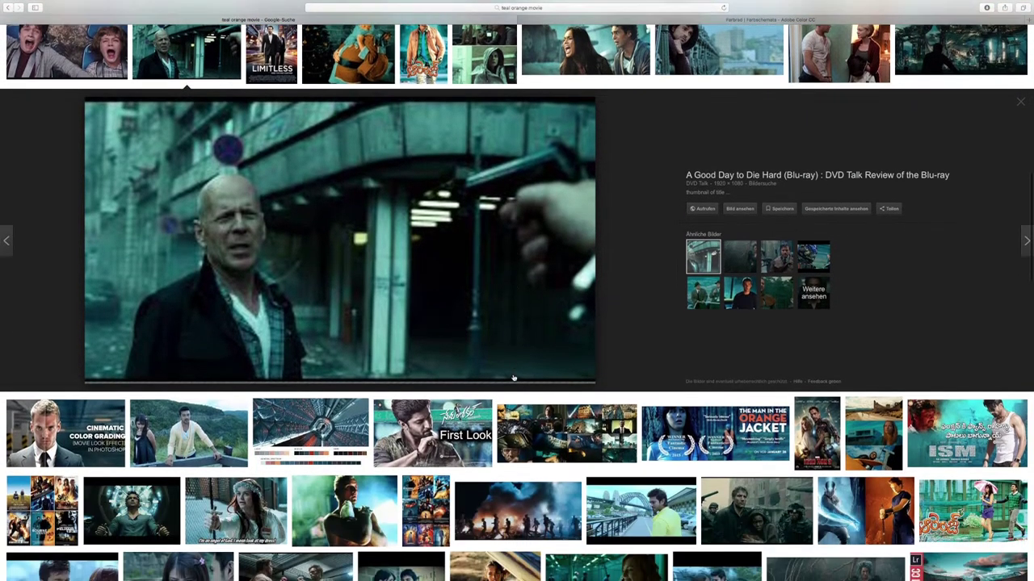
scroll(514, 378, "down", 4)
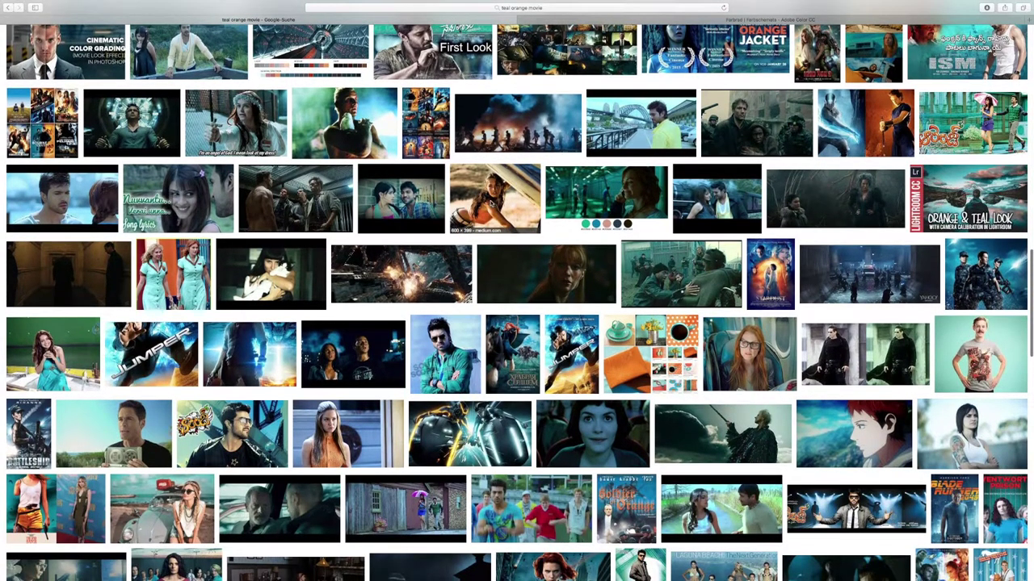
left_click(495, 198)
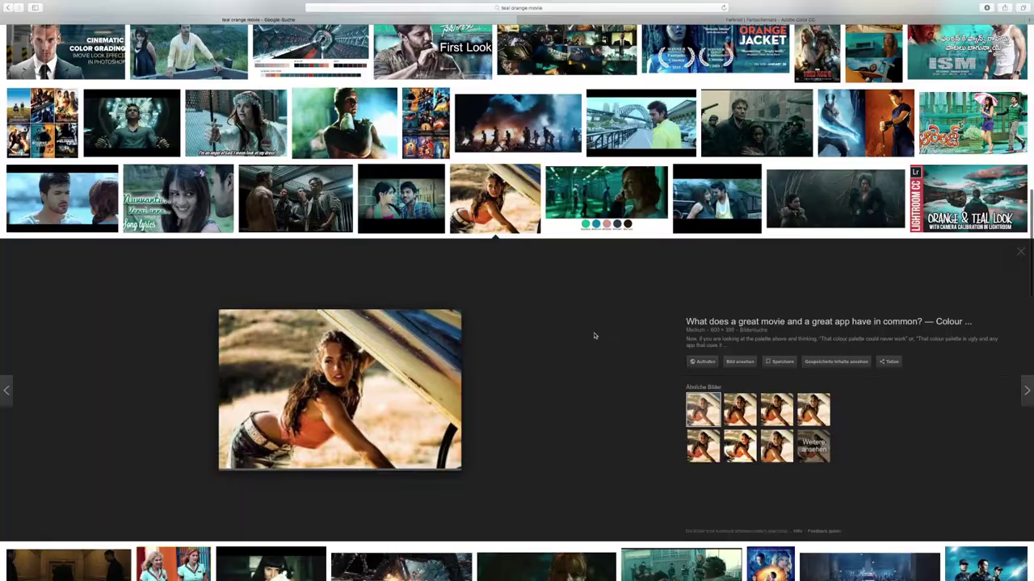
scroll(593, 335, "up", 12)
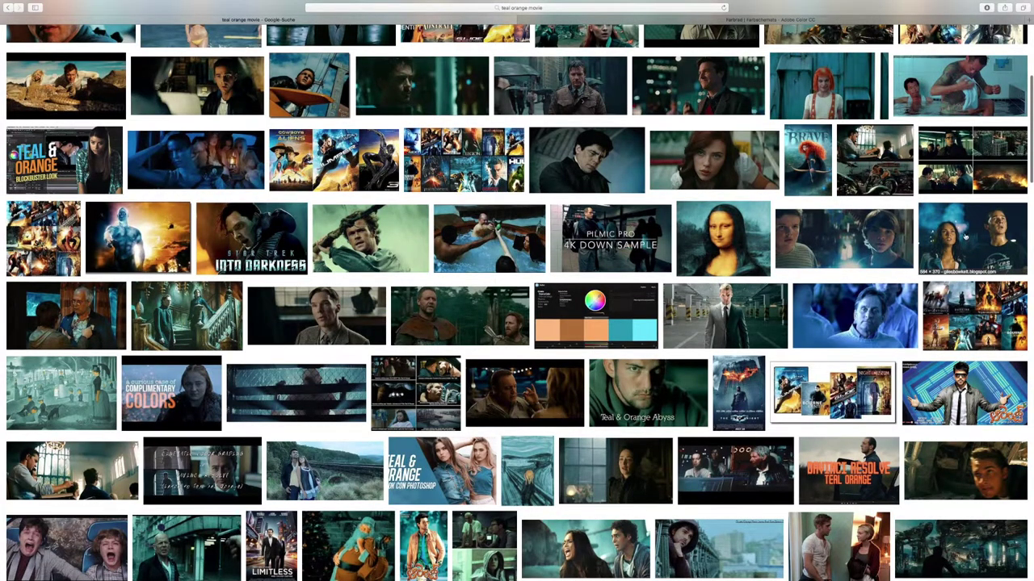
left_click(960, 250)
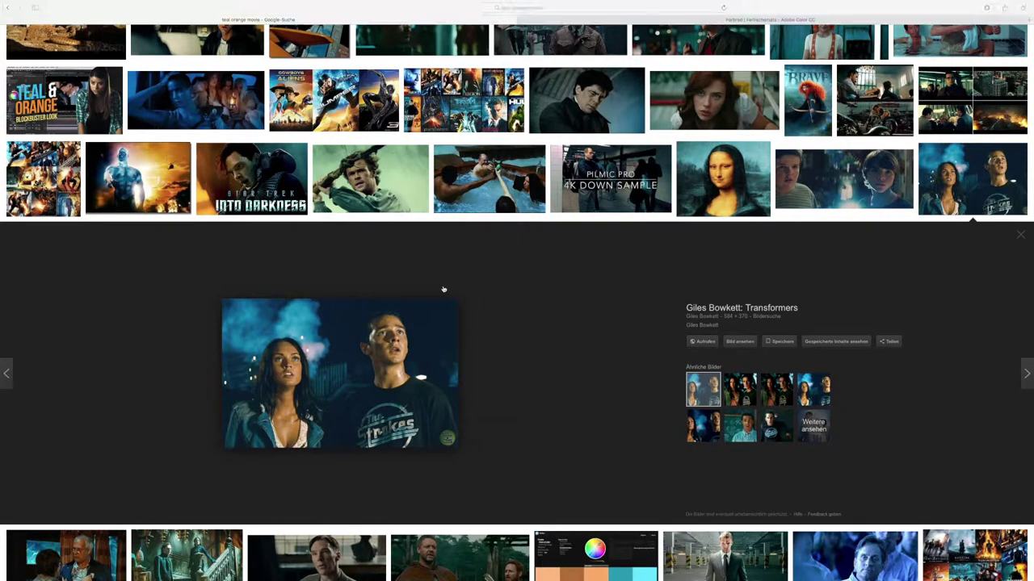
Step: Switch back to Capture One and give the unedited variant of the photo the Sony A7 Teal&Orange profile and the Film Extra Shadow curve
key("ctrl+Left")
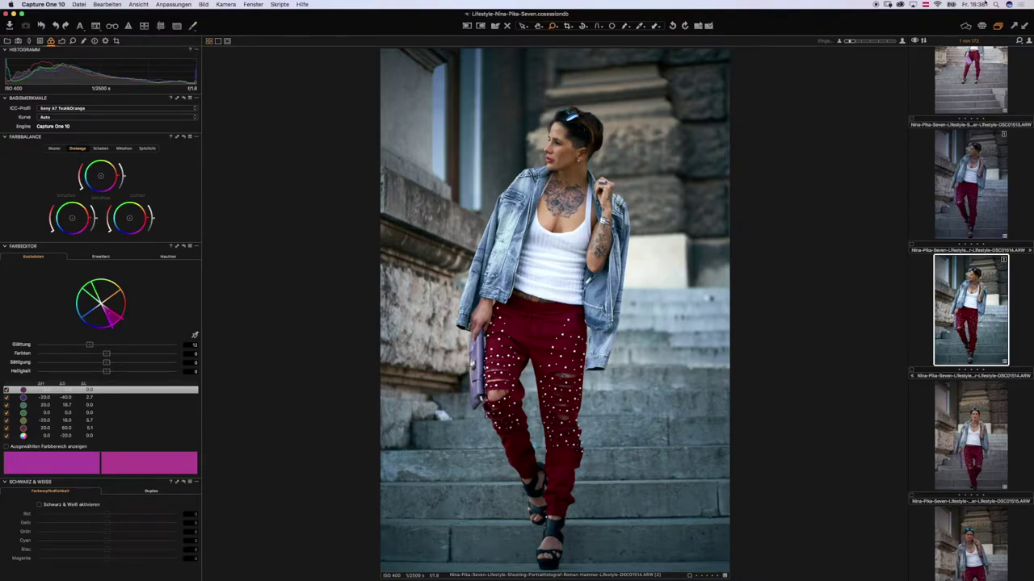
left_click(974, 154)
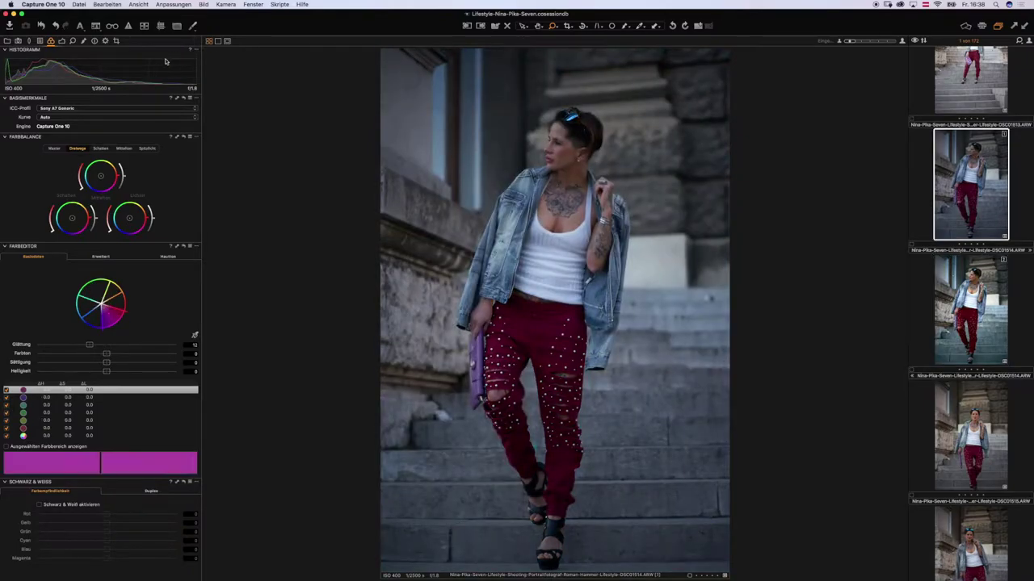
left_click(114, 110)
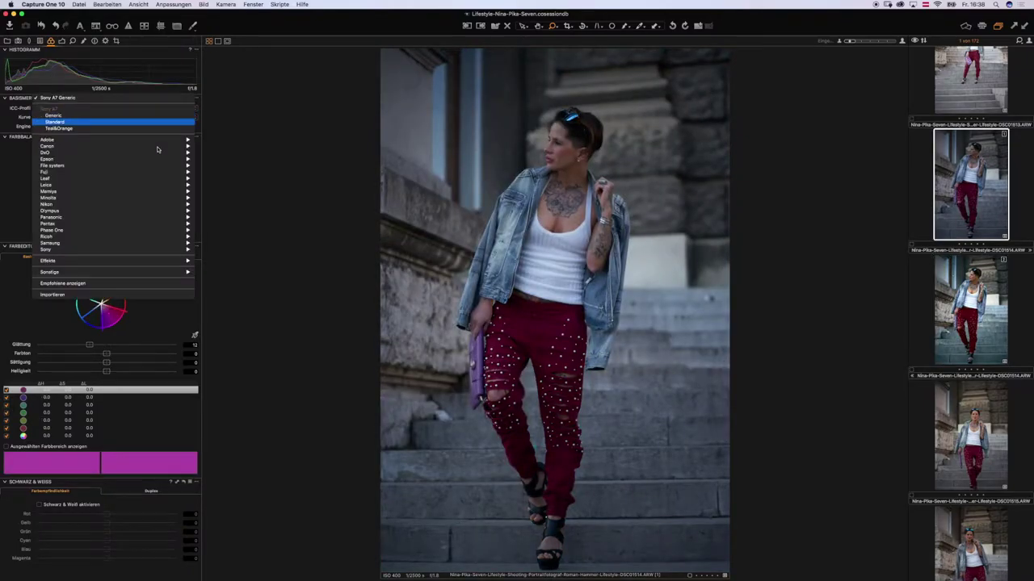
left_click(110, 129)
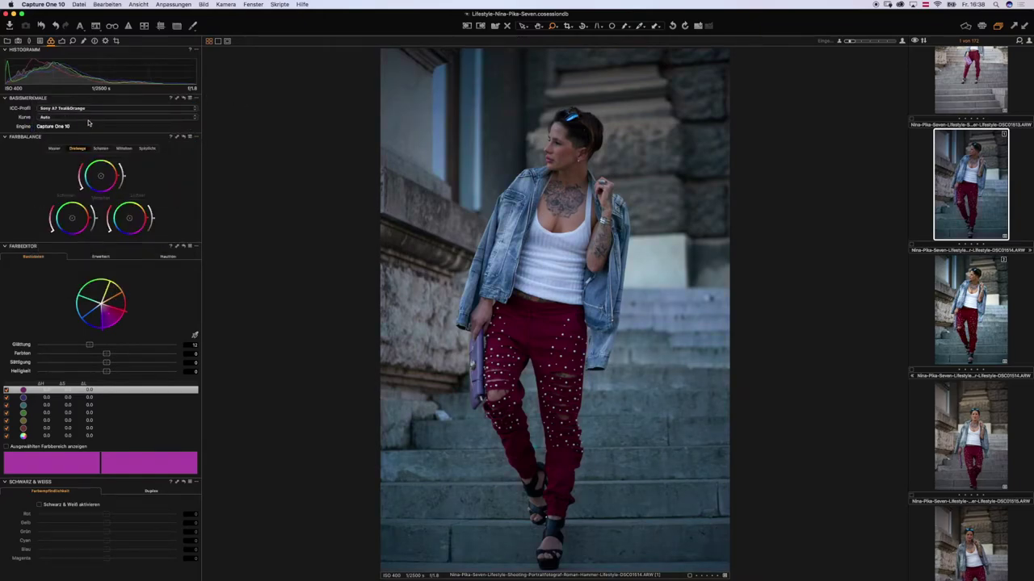
left_click(89, 118)
left_click(85, 126)
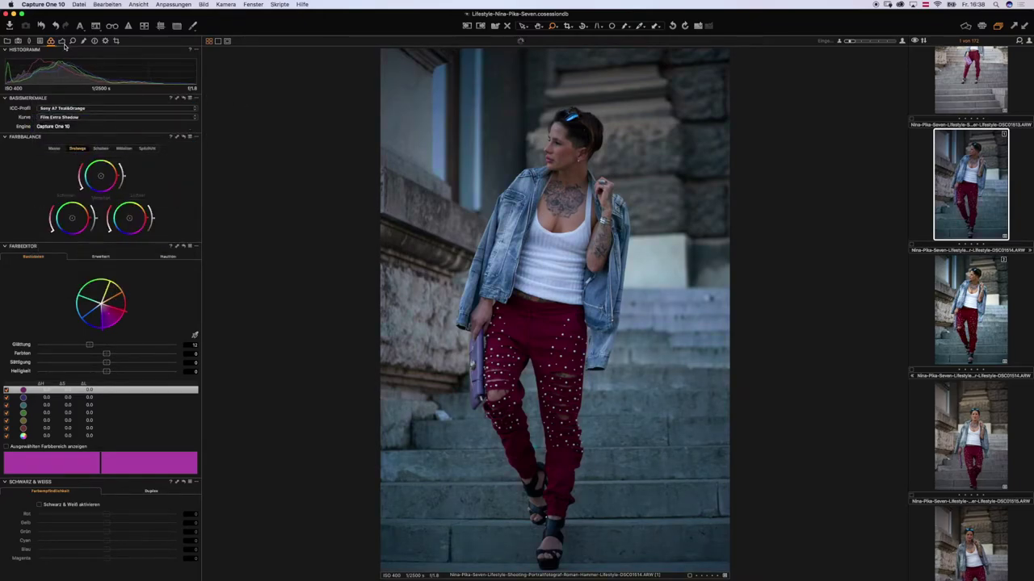
Step: Set exposure to 0.39, contrast to 3 and brightness to 1, and slightly raise the photo's saturation
left_click(63, 42)
left_click_drag(105, 156, 111, 176)
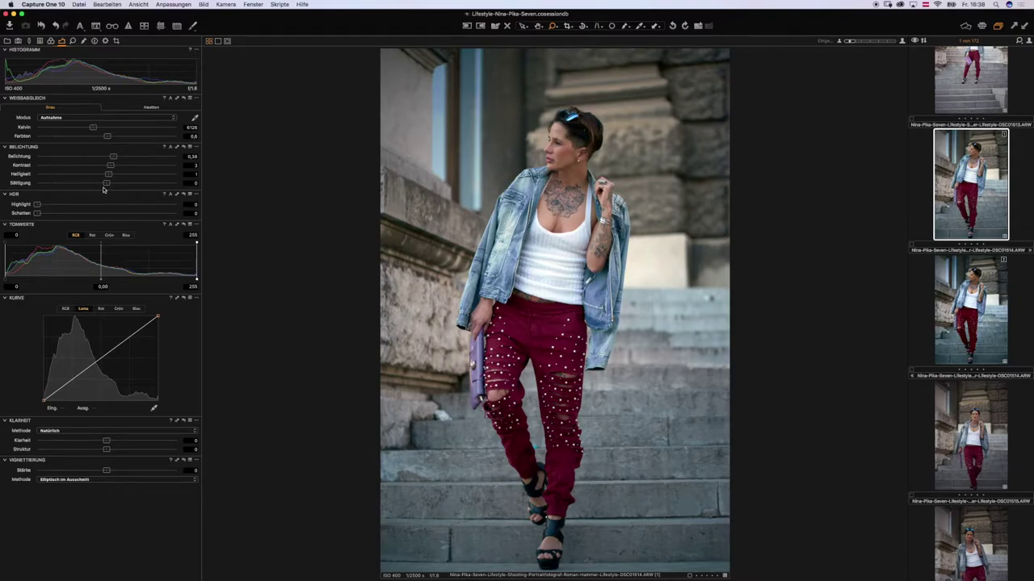
left_click_drag(106, 185, 113, 184)
Step: Detach the Color Editor as a floating window beside the photo and hide the tool area and image browser
left_click(52, 41)
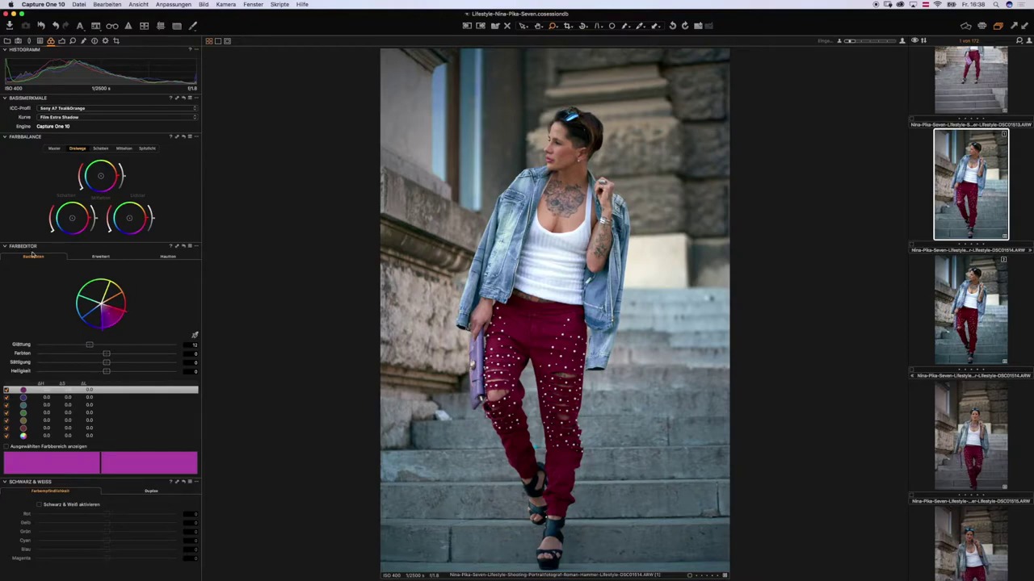
left_click_drag(47, 245, 292, 218)
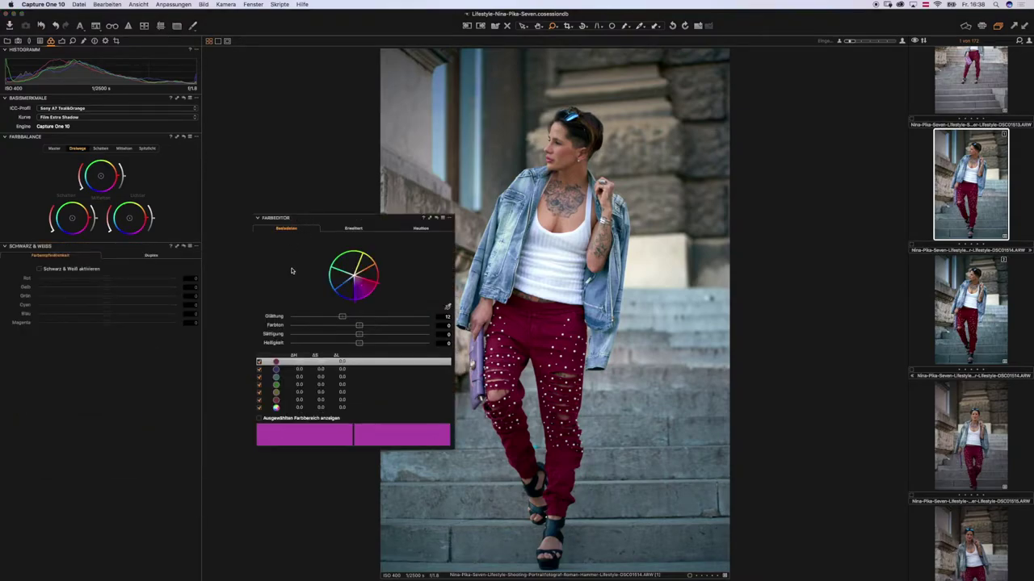
key("super+t")
key("super+b")
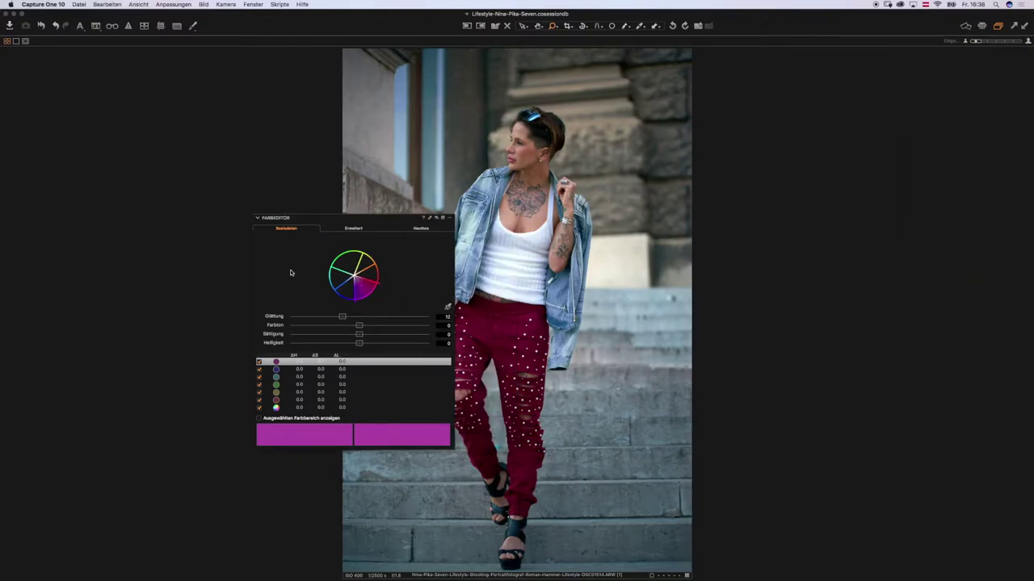
left_click_drag(337, 224, 203, 144)
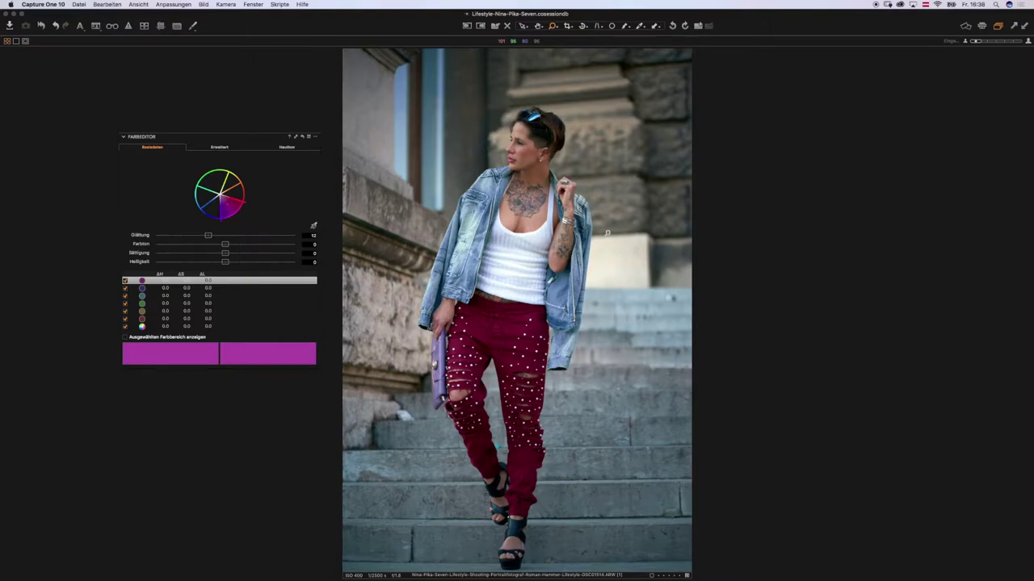
Step: Try the Offener Schatten white balance mode and set the photo's mode to Bewölkt
key("super+t")
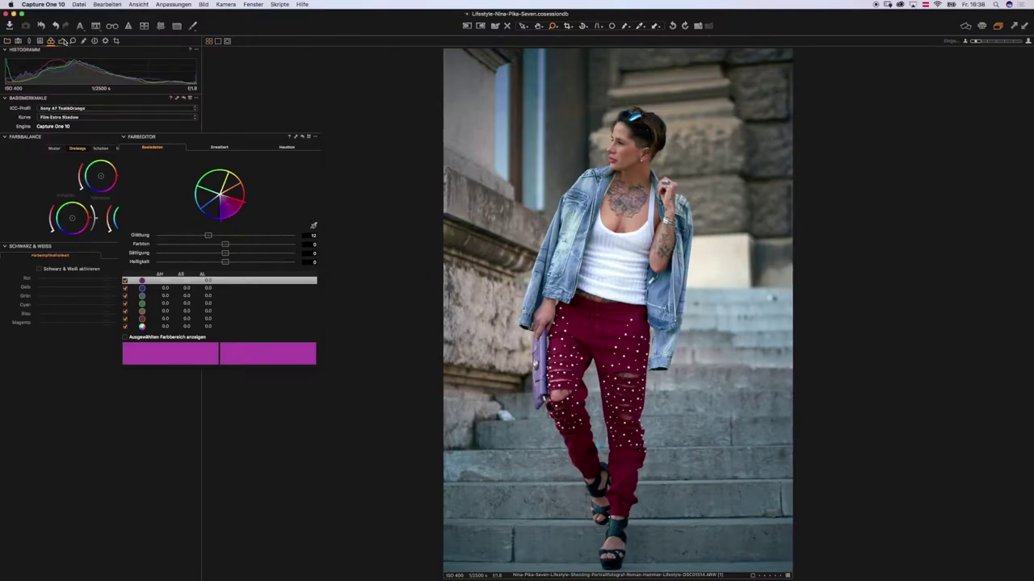
left_click(62, 40)
left_click(85, 118)
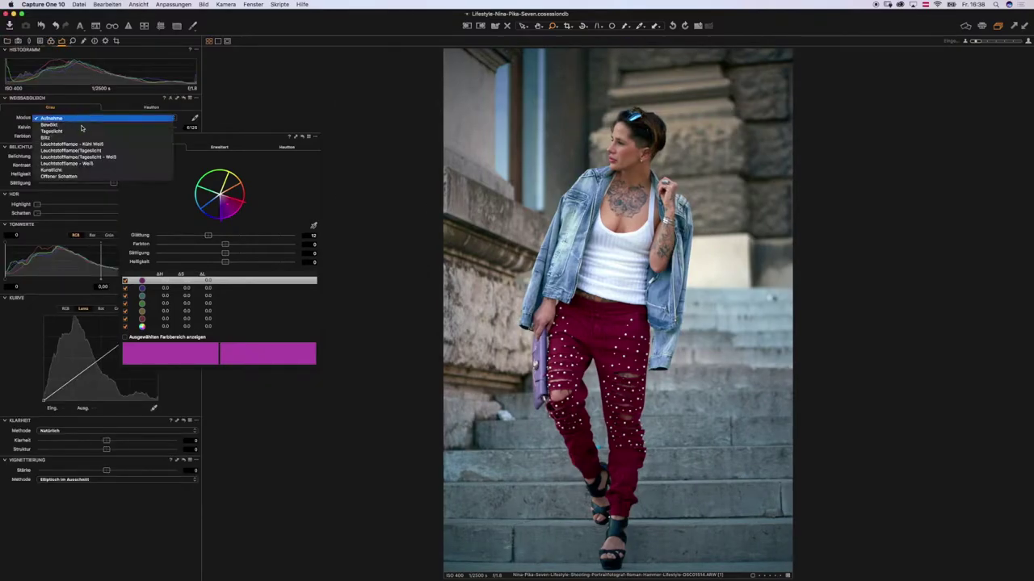
left_click(74, 177)
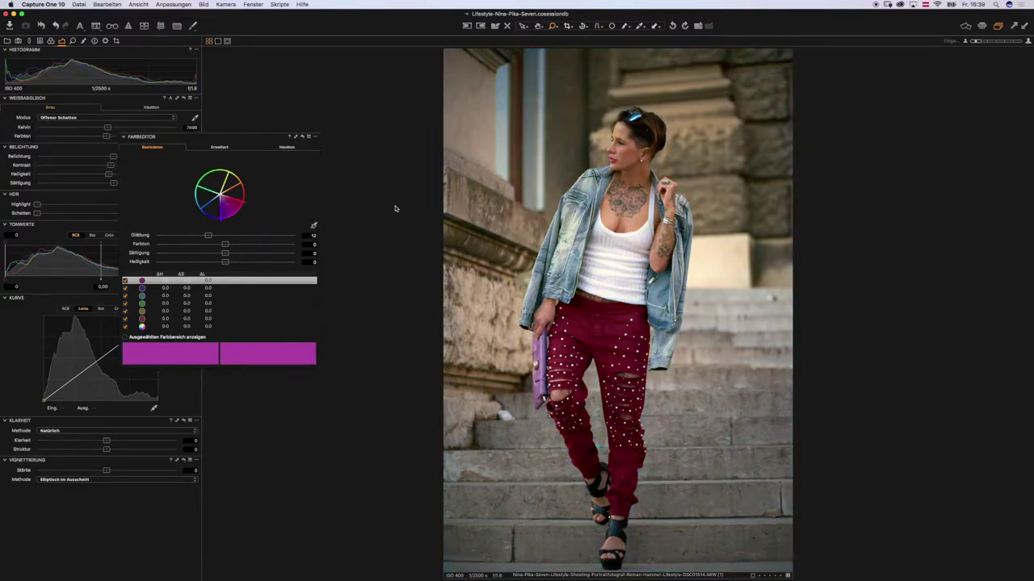
left_click(71, 118)
left_click(77, 79)
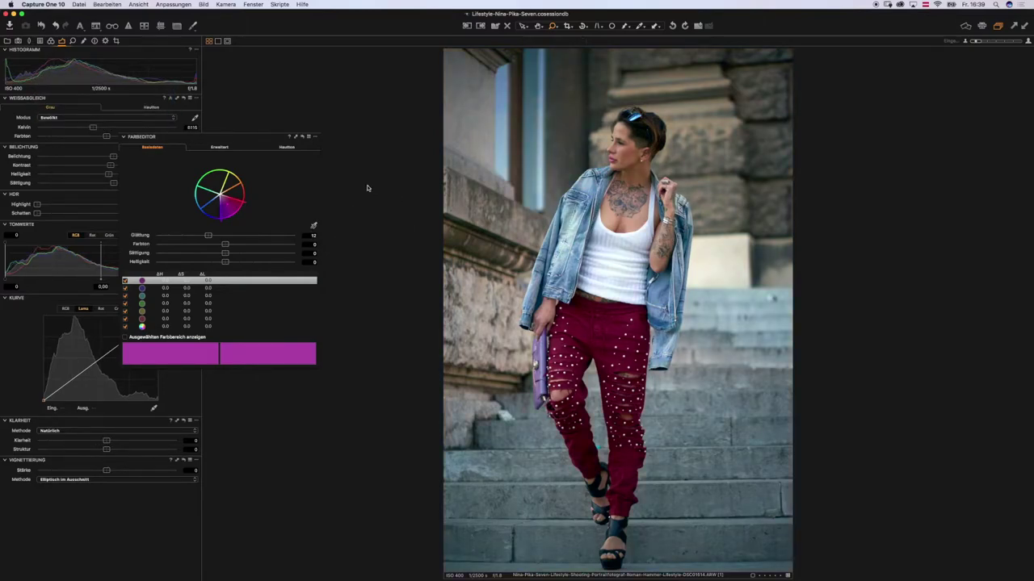
Step: Hide the tool area, move the Color Editor clear of the photo and widen its cyan and yellow ranges toward green
key("super+t")
left_click_drag(203, 136, 154, 81)
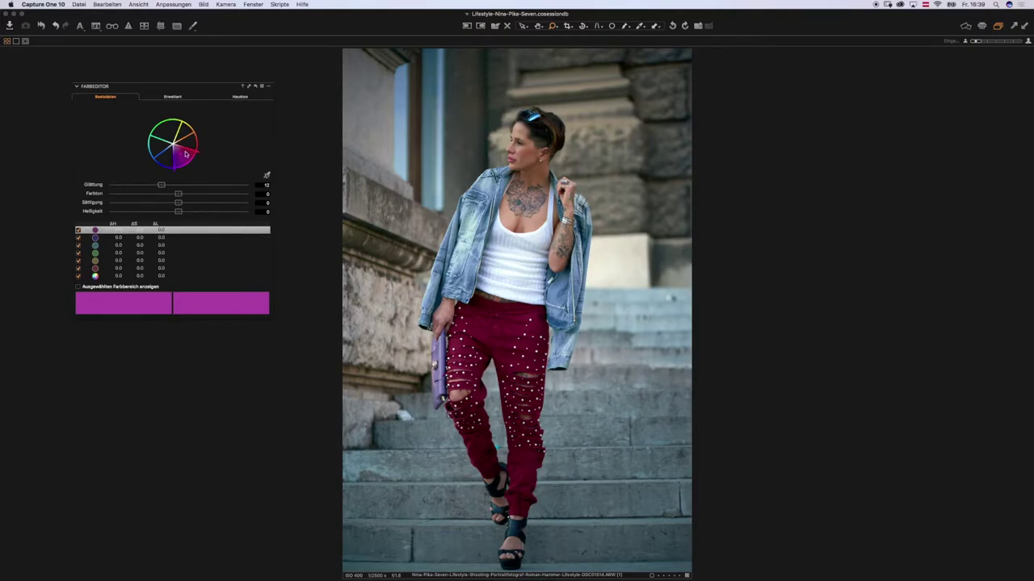
left_click(153, 160)
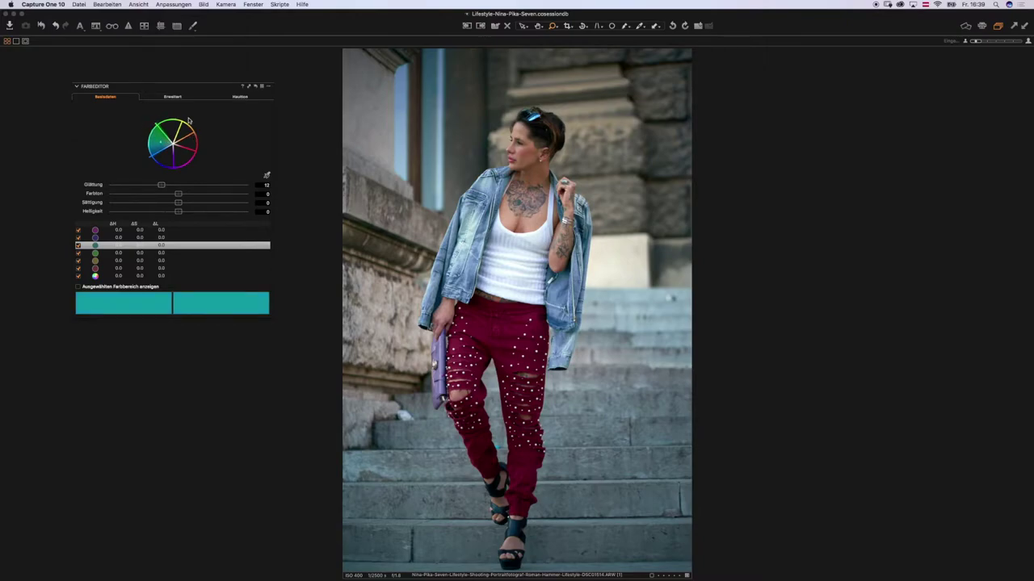
left_click(184, 123)
left_click_drag(184, 124, 173, 121)
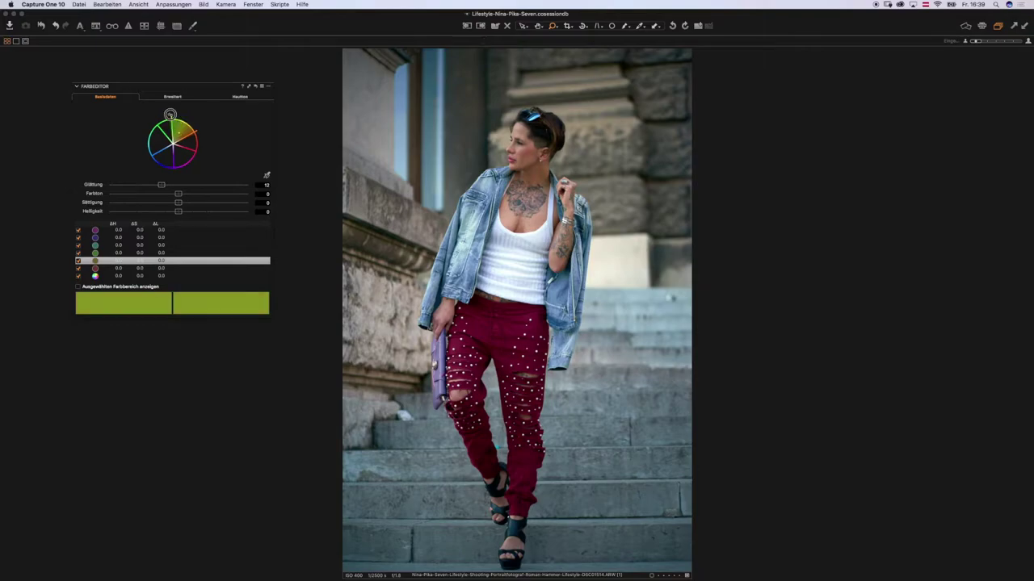
Step: Narrow the magenta range and the green range on the Color Editor's wheel
left_click(173, 172)
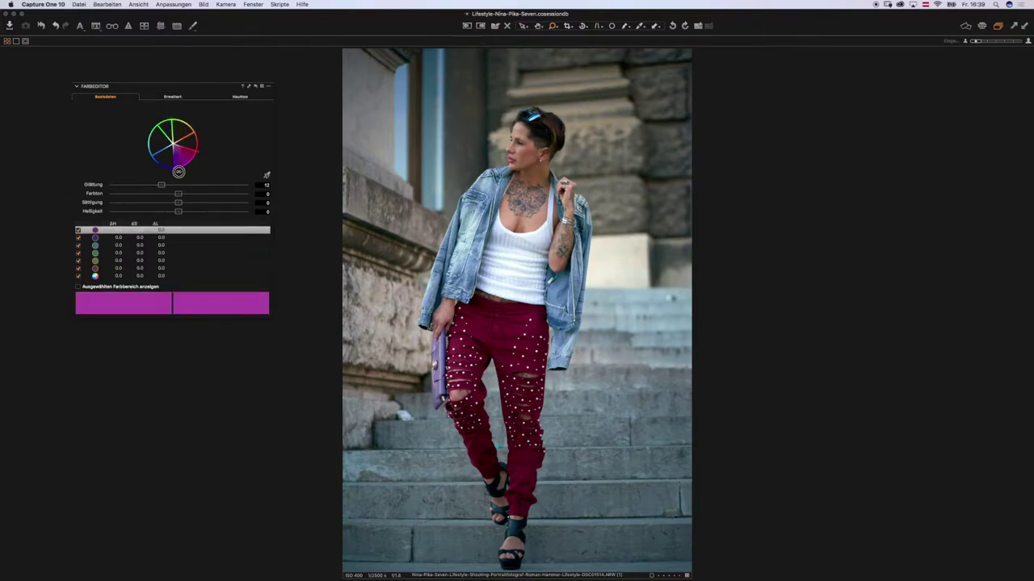
mouse_move(179, 171)
left_mouse_down()
mouse_move(199, 154)
mouse_move(191, 166)
left_mouse_up()
left_click(169, 114)
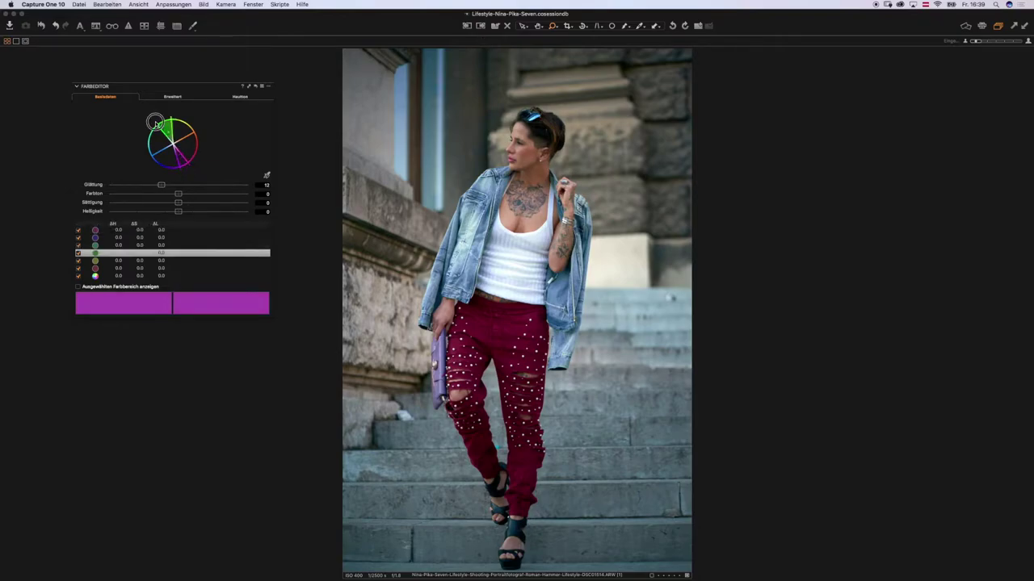
left_click_drag(169, 114, 164, 116)
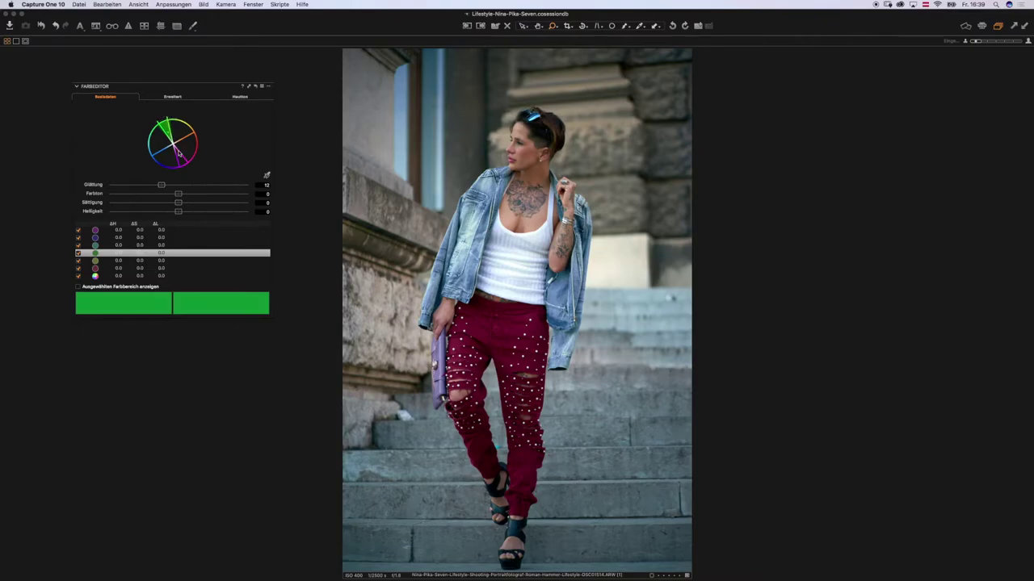
Step: Set the hue of the blue range to -20 and the hue of the cyan range to 20
left_click(118, 237)
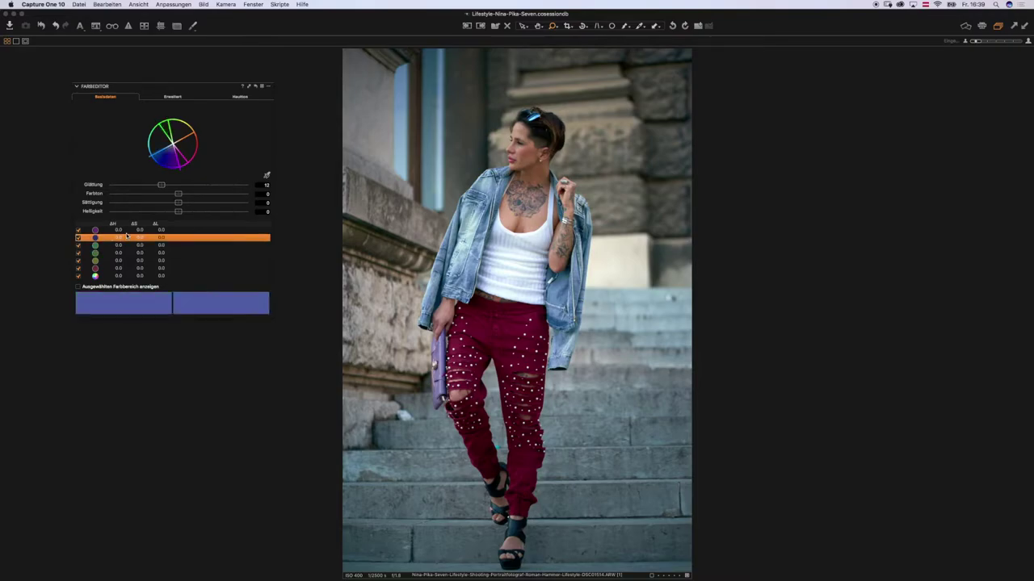
left_click_drag(178, 196, 95, 200)
left_click(121, 246)
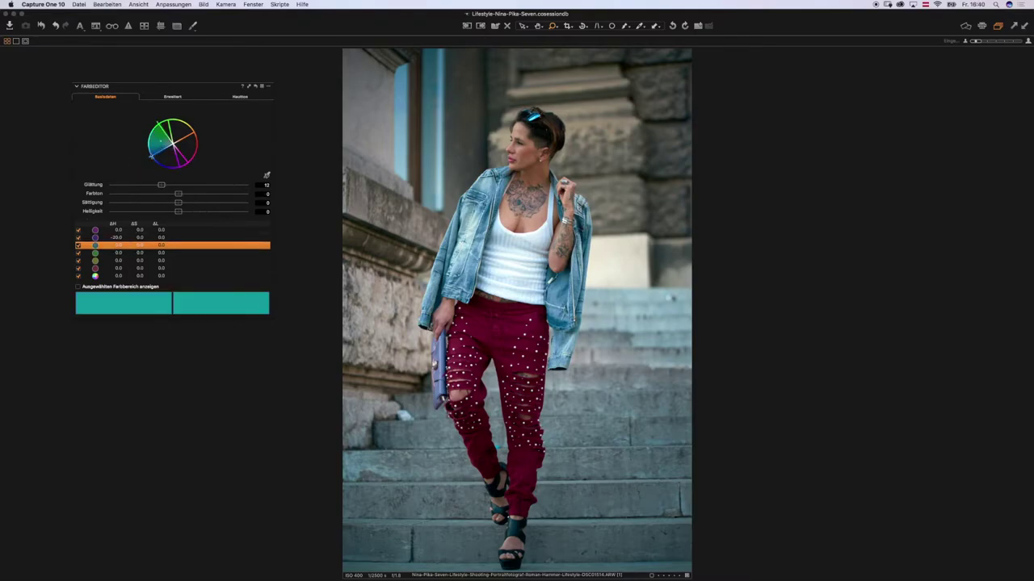
left_click_drag(173, 196, 259, 196)
Step: Set the hue of the yellow range to -20 and the hue of the red range to 20
left_click(118, 261)
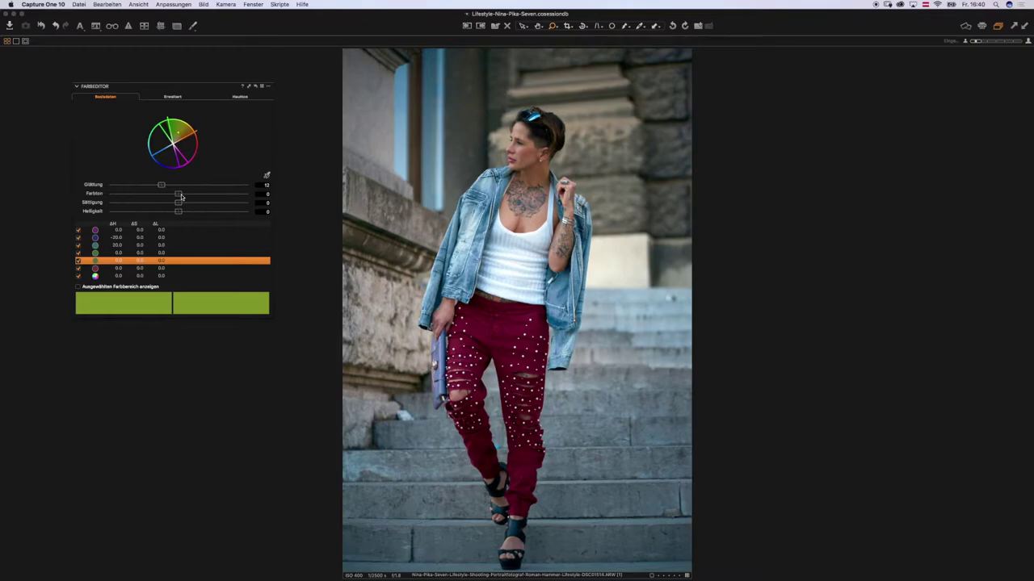
left_click_drag(178, 194, 101, 194)
left_click(153, 268)
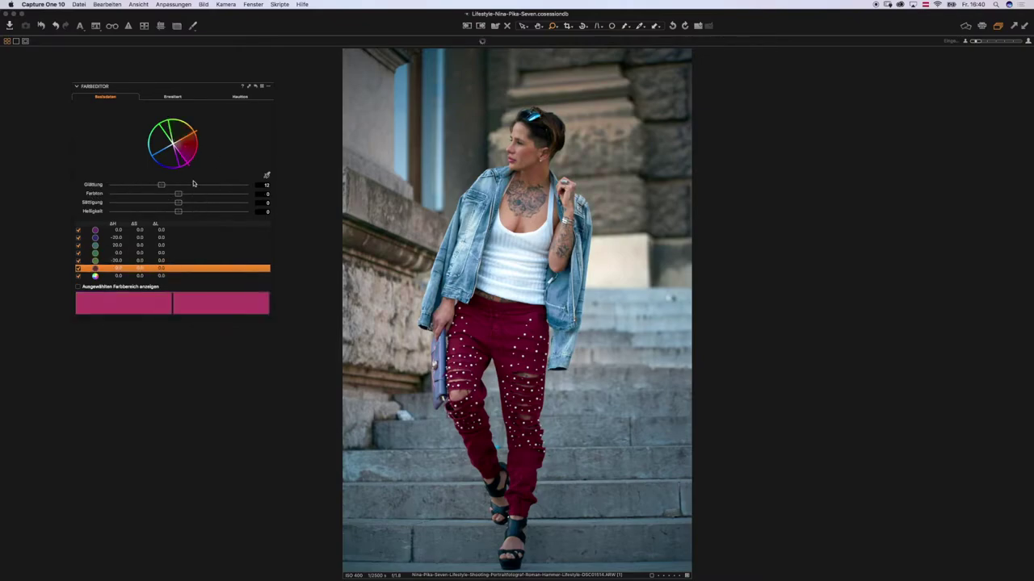
left_click_drag(192, 195, 304, 195)
Step: Compare the photo with and without the Color Editor's hue adjustments
left_click(258, 86)
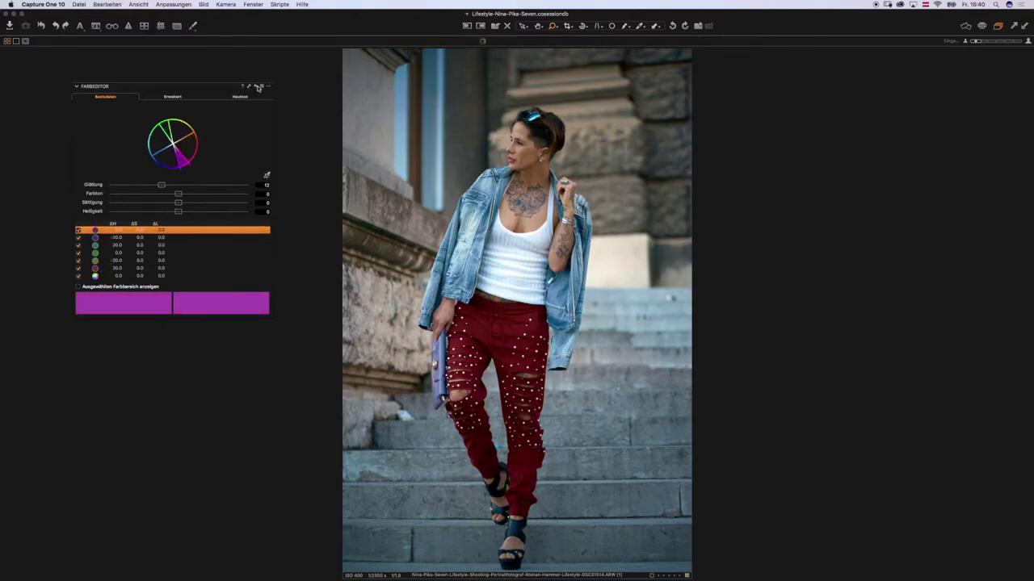
left_click(259, 86)
left_click(131, 261)
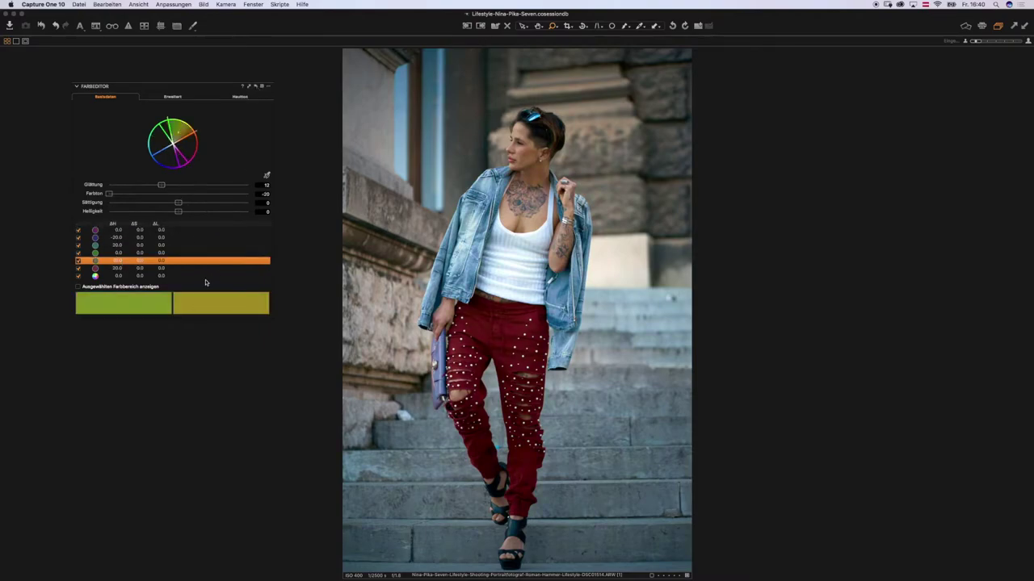
Step: Set the blue range's saturation to -32.4 and lightness to 7.1, and the cyan range's saturation to 21.3
left_click(166, 237)
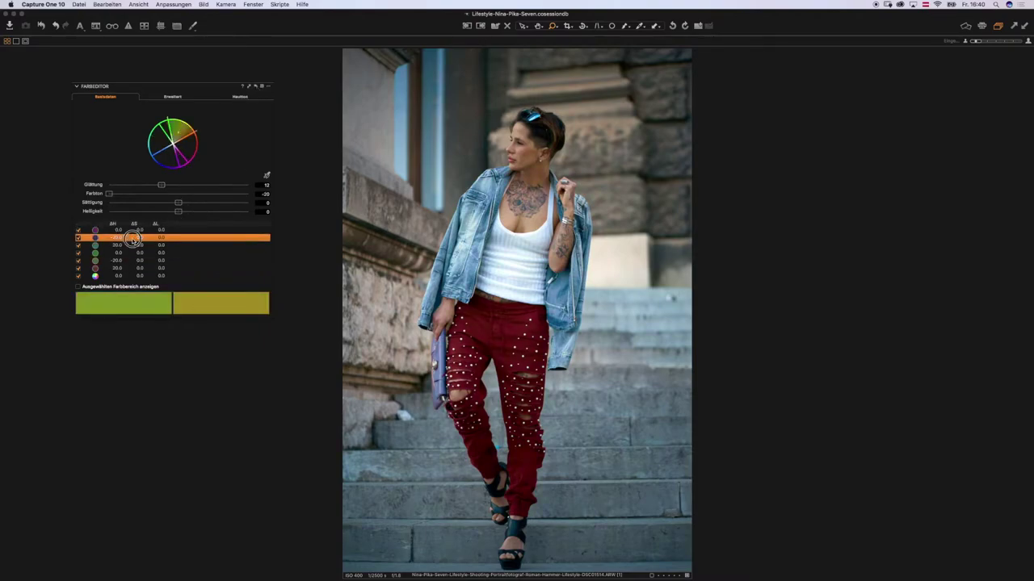
left_click_drag(177, 203, 146, 204)
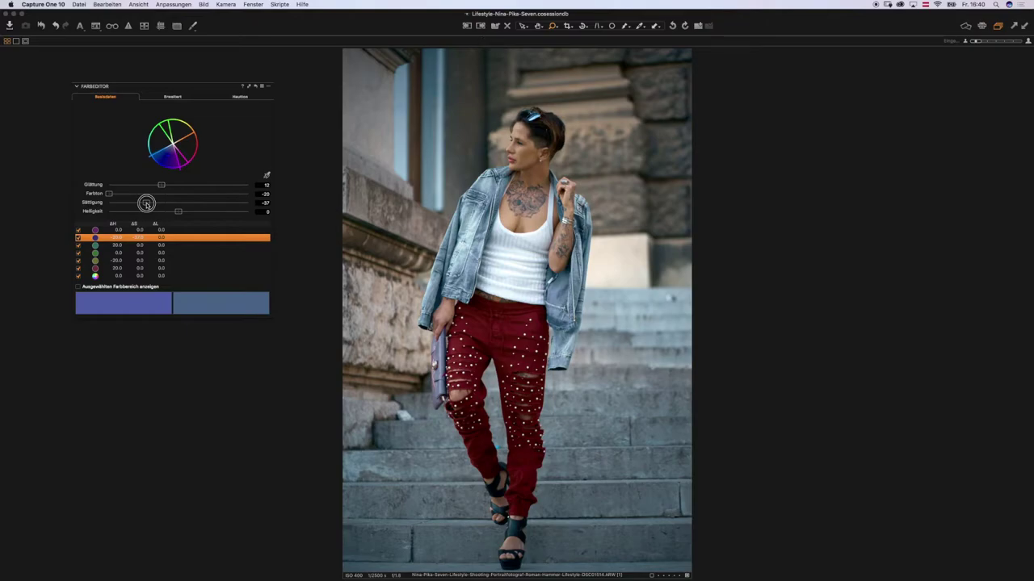
left_click_drag(147, 204, 231, 215)
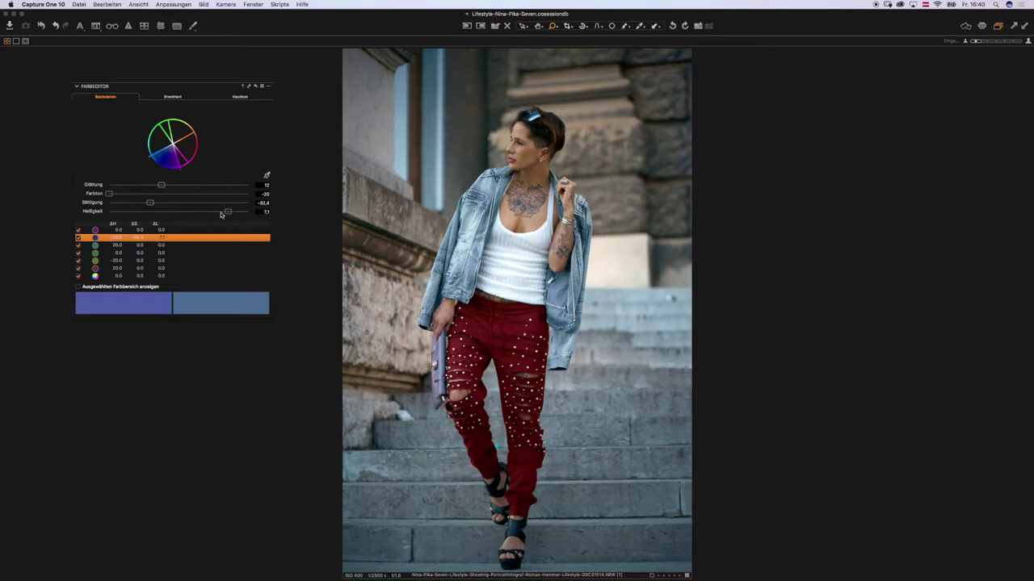
left_click(118, 245)
mouse_move(178, 202)
left_mouse_down()
mouse_move(213, 204)
mouse_move(196, 204)
left_mouse_up()
Step: Set the yellow range to saturation 20 and lightness 3.3, and the red range to saturation 24.4 and lightness 4
left_click(121, 260)
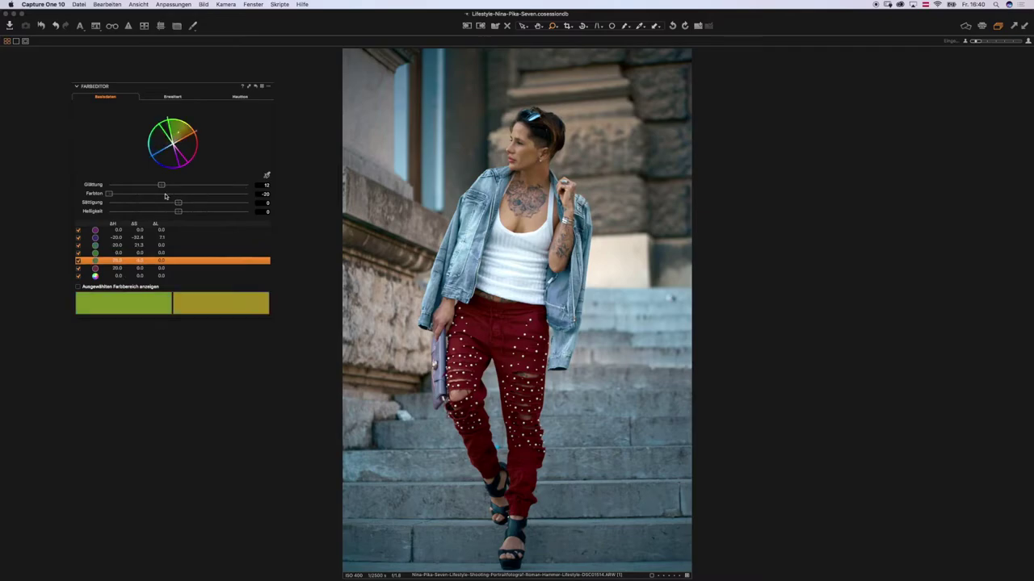
left_click_drag(178, 204, 202, 211)
left_click(141, 269)
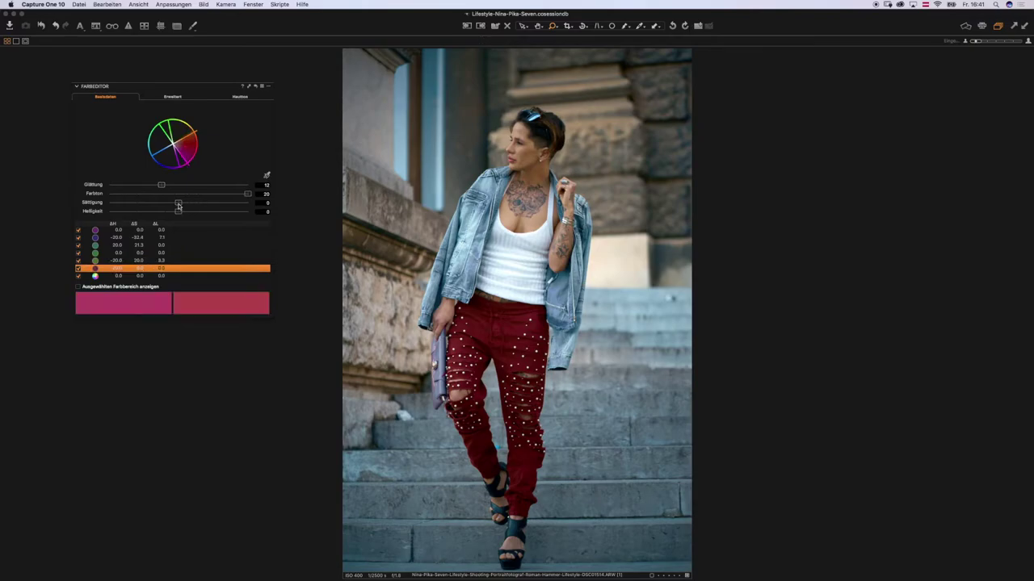
left_click_drag(178, 205, 208, 212)
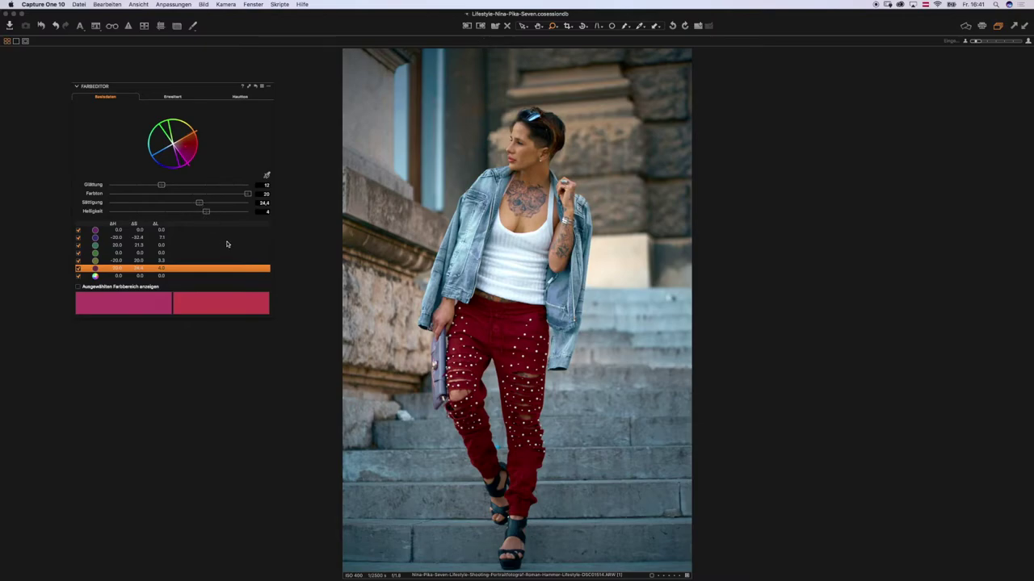
Step: Toggle the Color Editor's adjustments off and on repeatedly to compare the graded photo with its earlier state
left_click(256, 87)
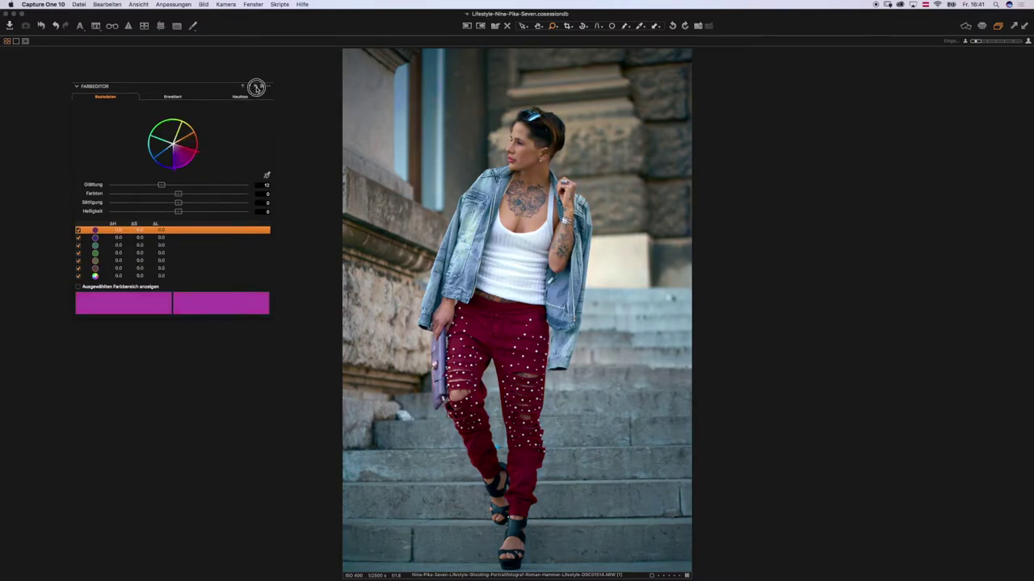
left_click(256, 88)
left_click(256, 88)
left_click(256, 88)
left_click(256, 88)
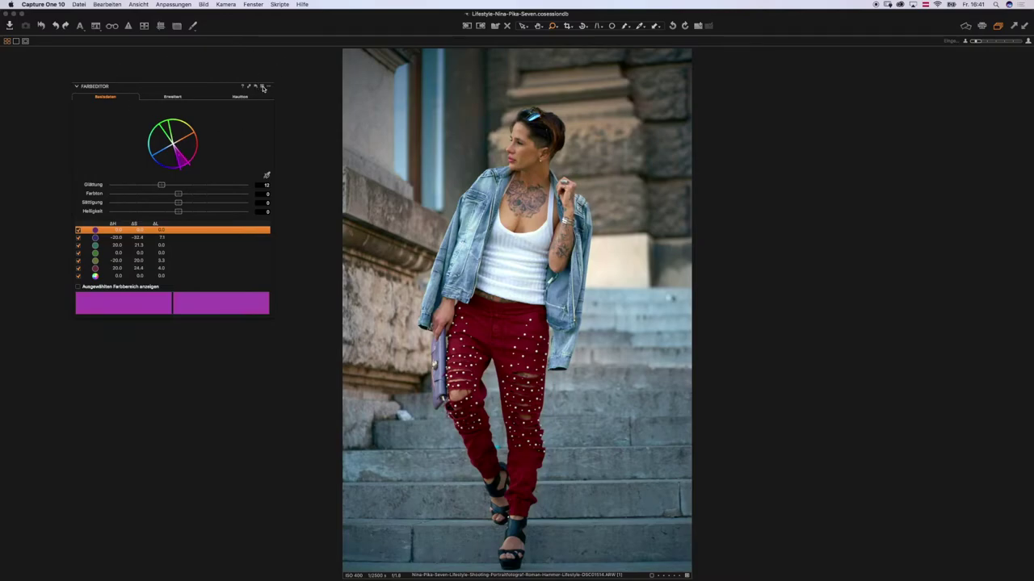
left_click(261, 85)
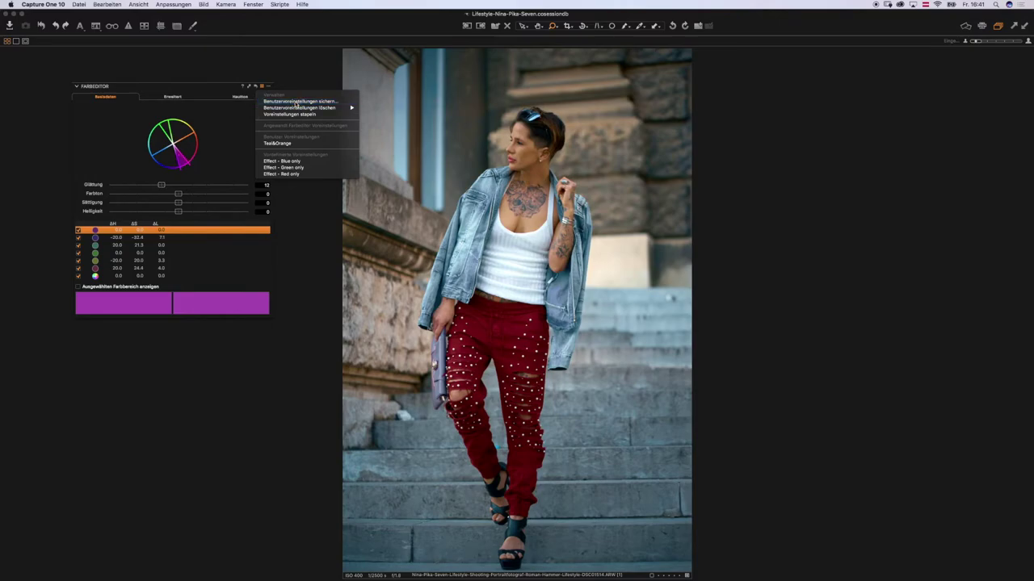
left_click(297, 102)
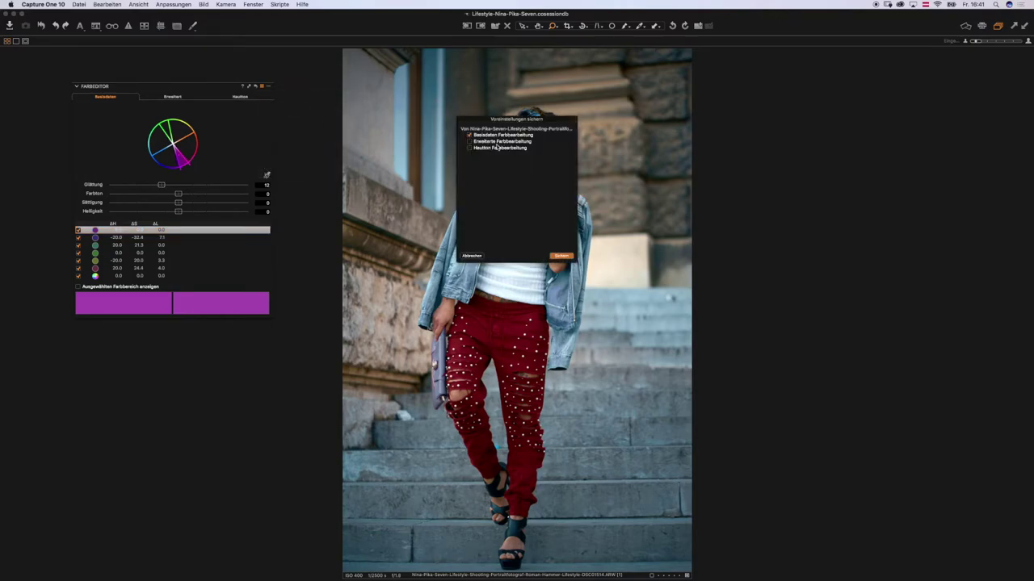
left_click(472, 256)
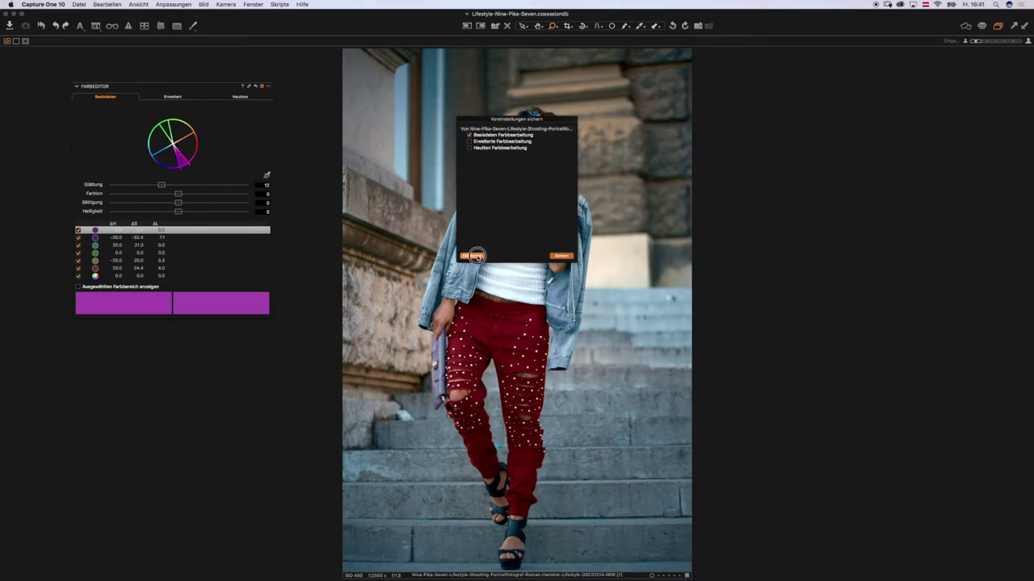
Step: Reduce the saturation of all colors together to -26.8 in the Color Editor
left_click(103, 278)
left_click_drag(177, 203, 155, 204)
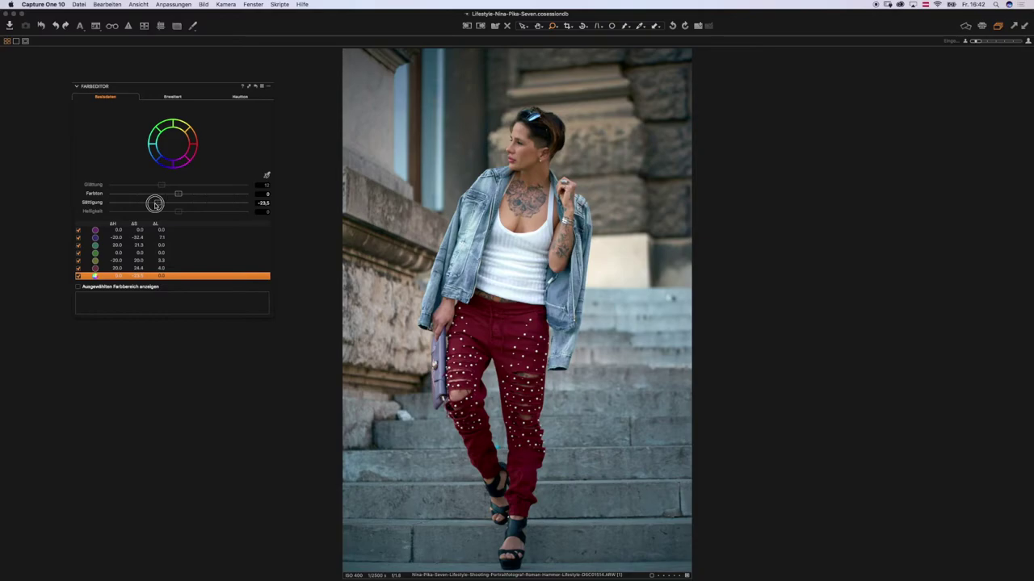
left_click_drag(156, 204, 155, 204)
left_click_drag(156, 203, 157, 204)
Step: Save the basic color adjustments as a user preset named Teal&Orange-1
left_click(261, 86)
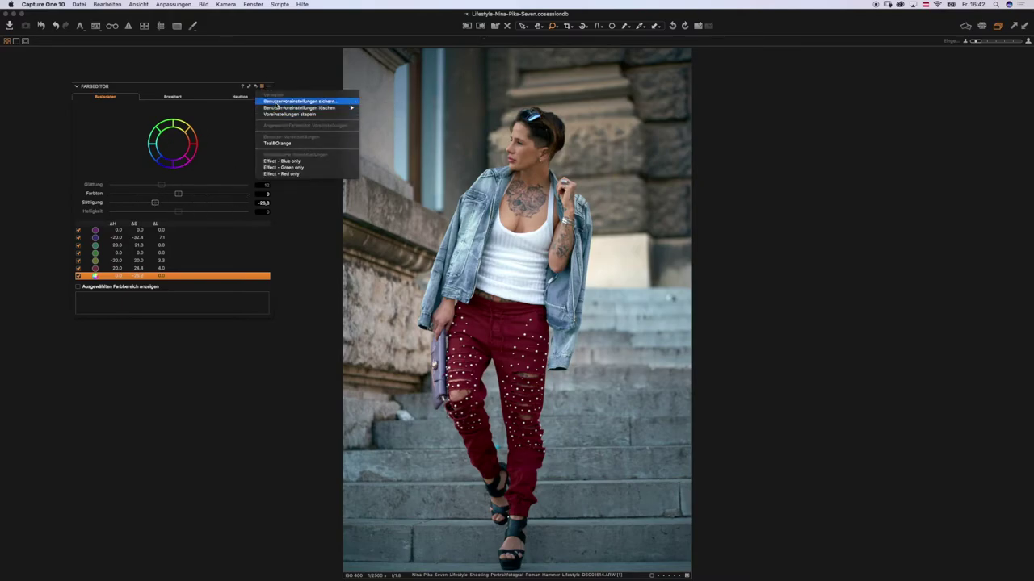
left_click(276, 102)
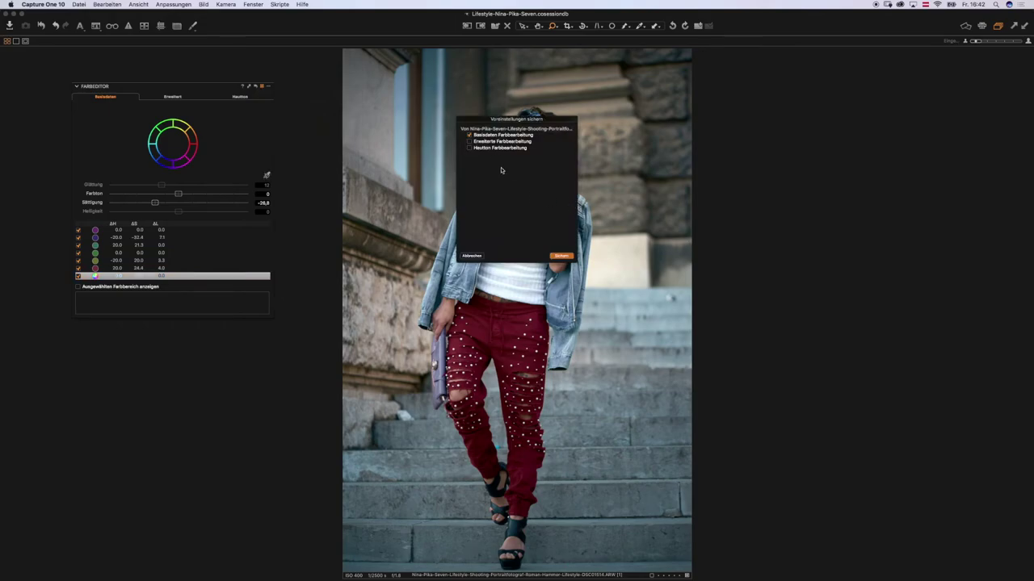
left_click(561, 257)
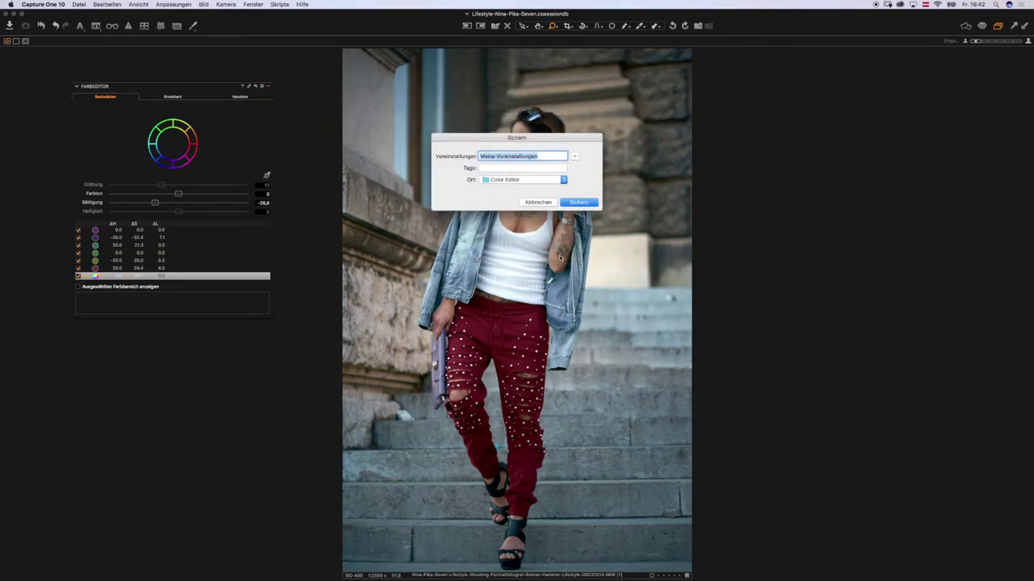
type("Teal&Orange-1")
left_click(580, 202)
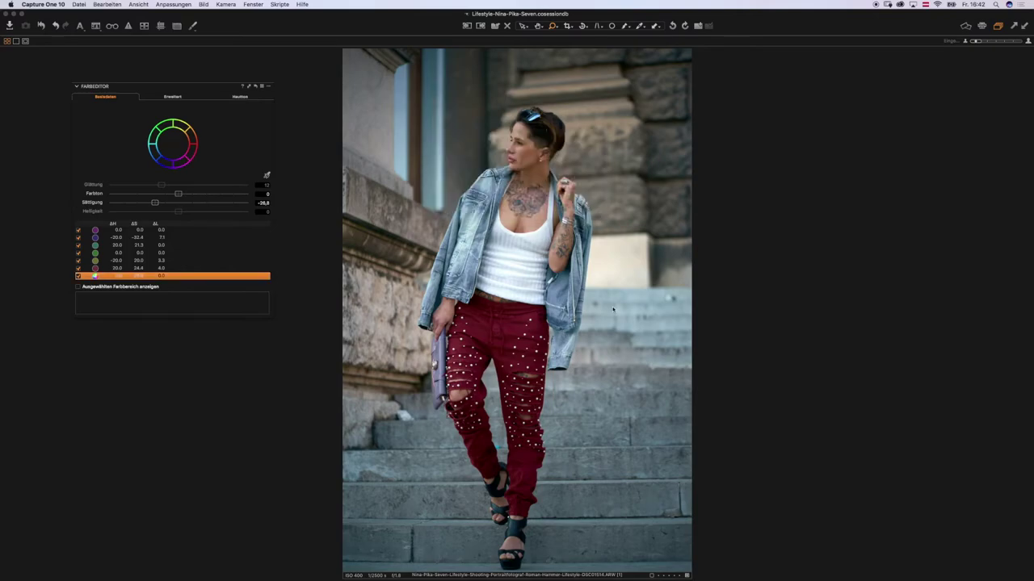
Step: Show the tool area again and dock the floating Color Editor among the color tools below Color Balance
key("super+t")
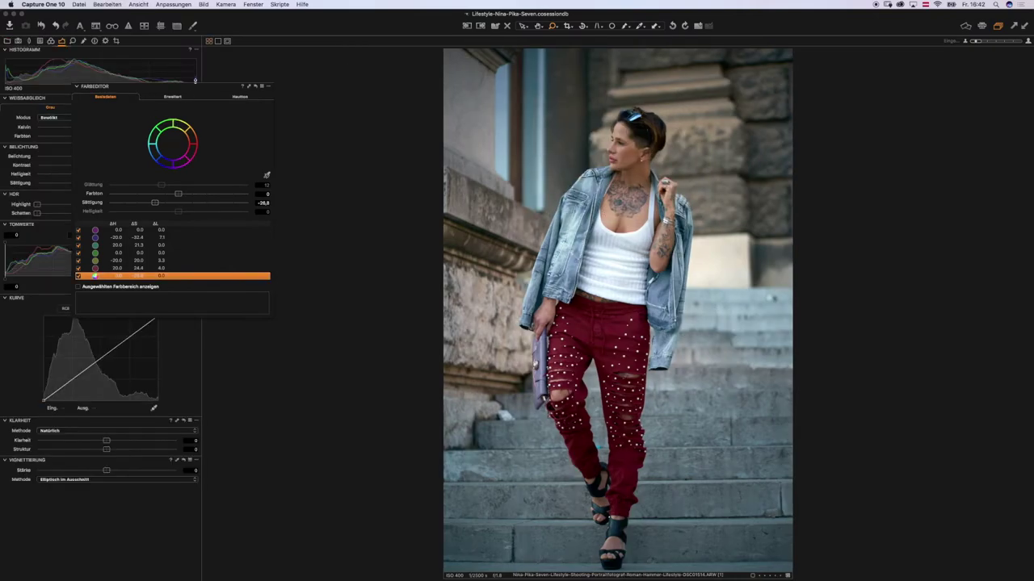
left_click_drag(119, 256, 410, 164)
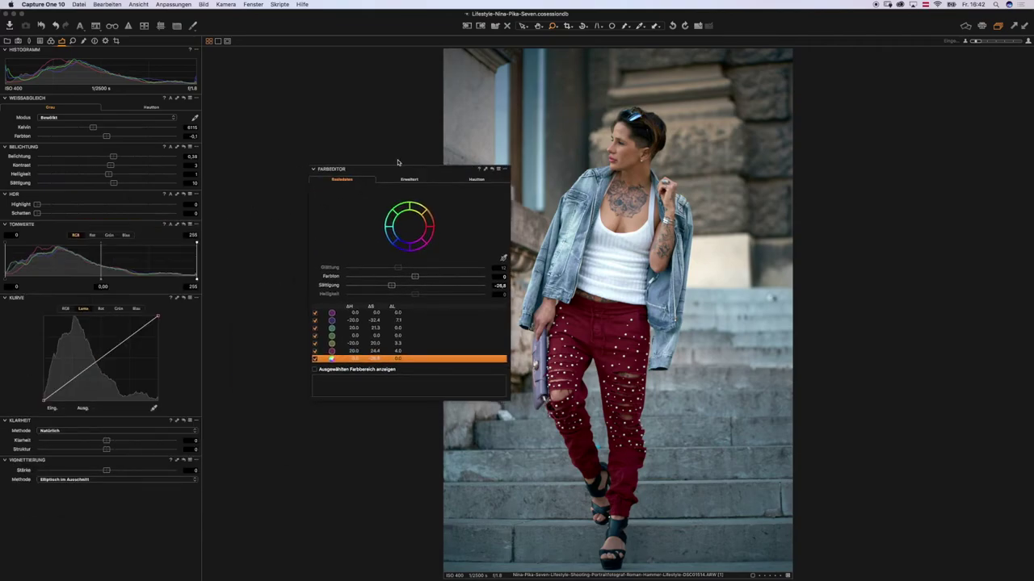
left_click(50, 41)
left_click_drag(376, 183, 85, 274)
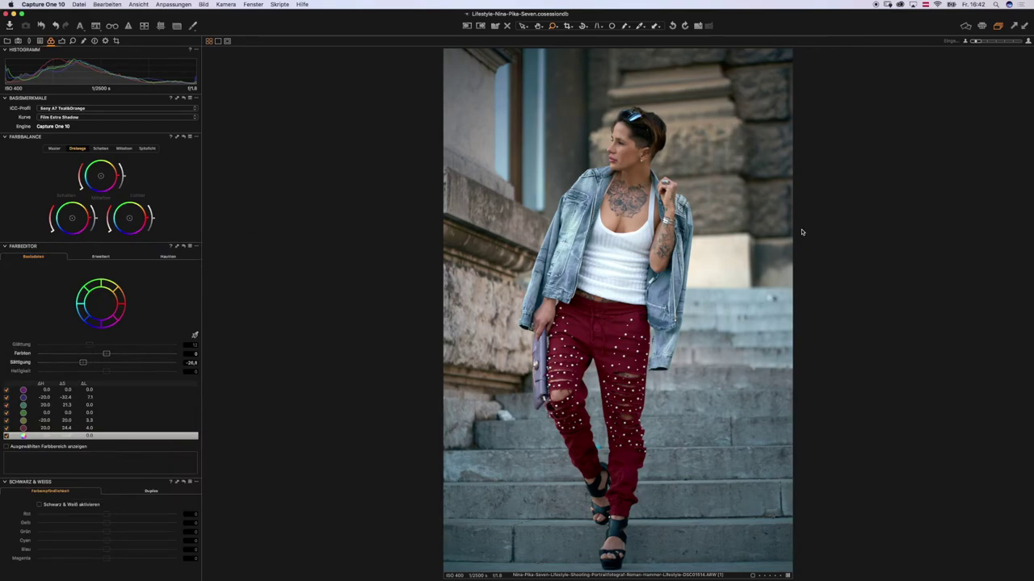
Step: Show the image browser and select the photo of the woman in mirrored sunglasses leaning against the stone wall
key("super+b")
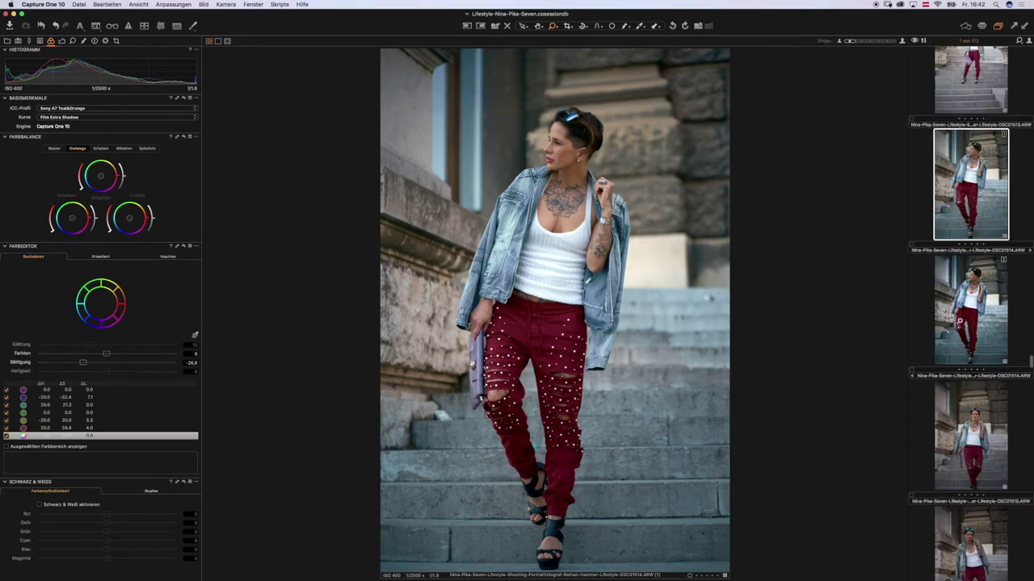
scroll(959, 319, "up", 10)
scroll(960, 320, "down", 15)
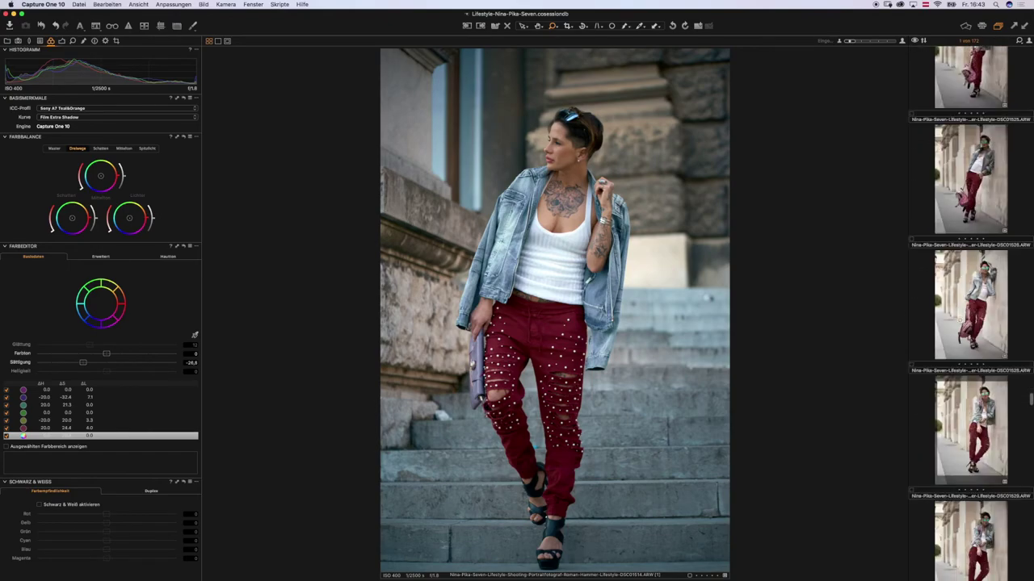
scroll(1001, 377, "down", 5)
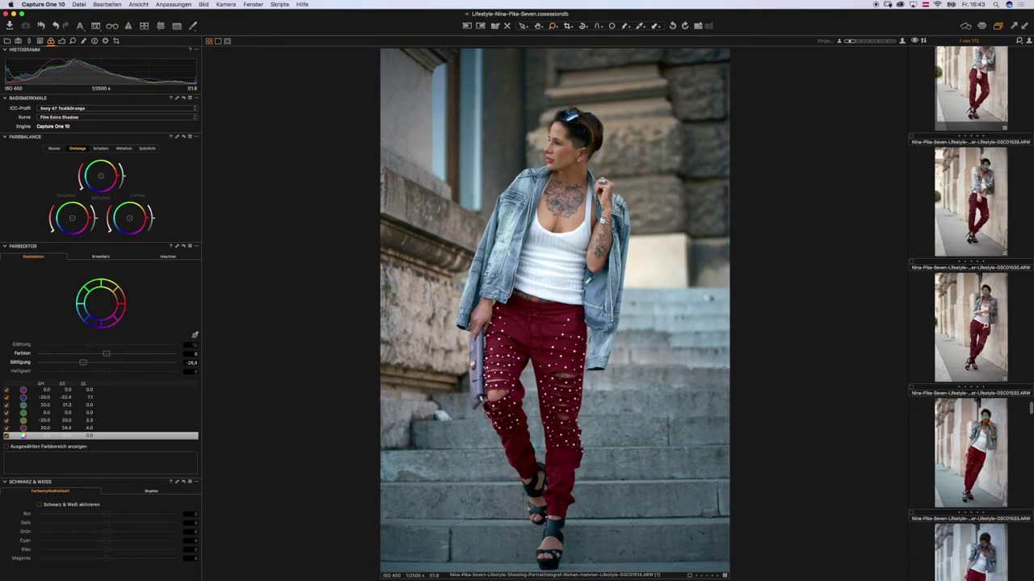
scroll(1001, 377, "up", 3)
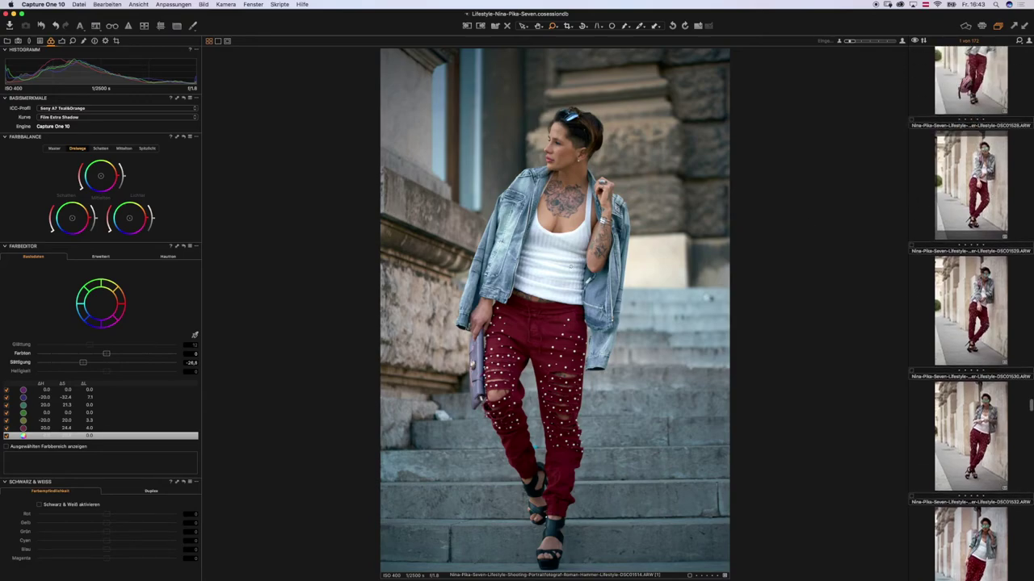
left_click(970, 185)
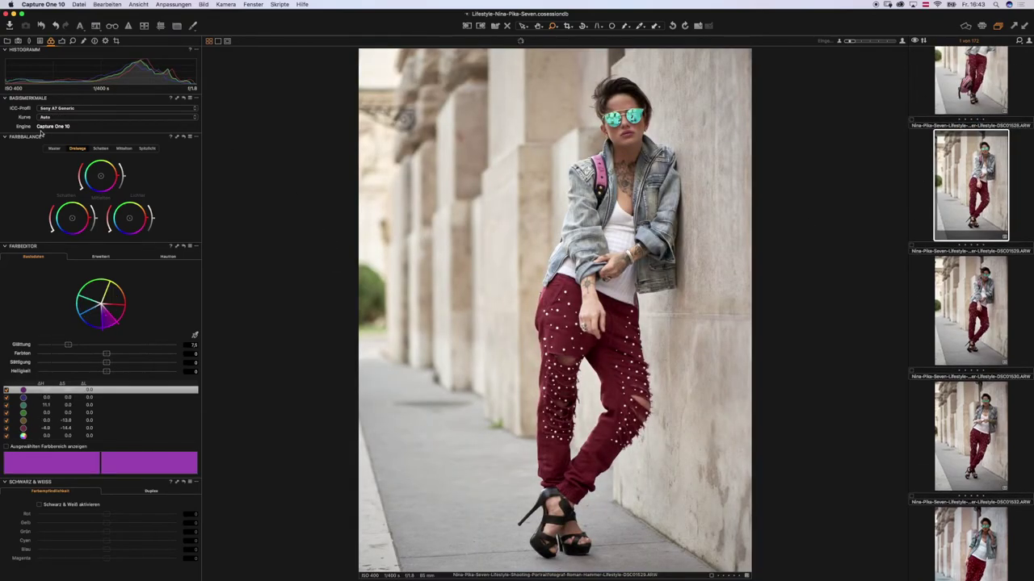
Step: Set the white balance mode of the stone wall photo to Bewölkt
left_click(62, 41)
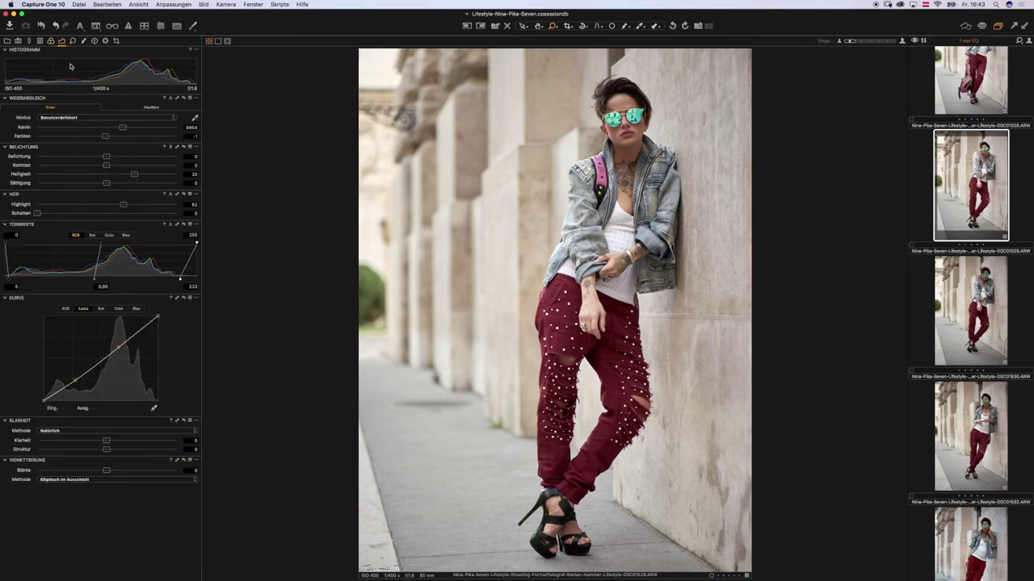
left_click(68, 118)
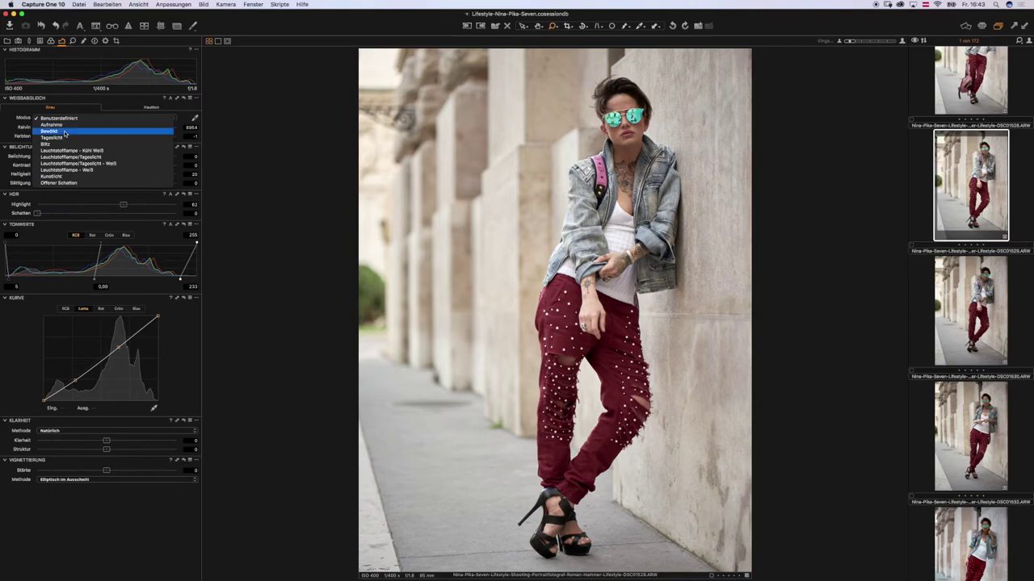
left_click(66, 131)
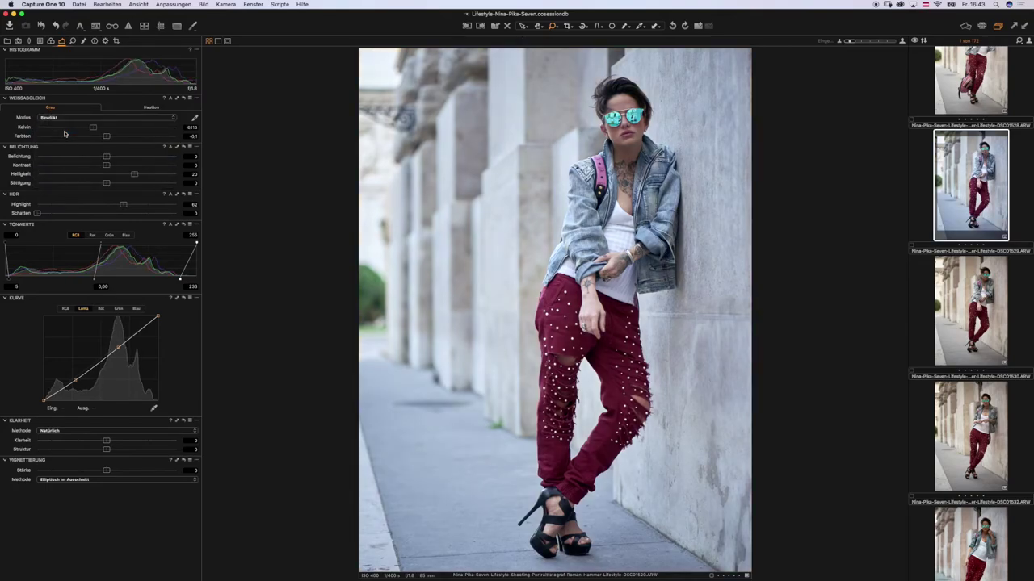
Step: Apply the Teal&Orange-1 user preset to the stone wall photo in the Color Editor
left_click(52, 40)
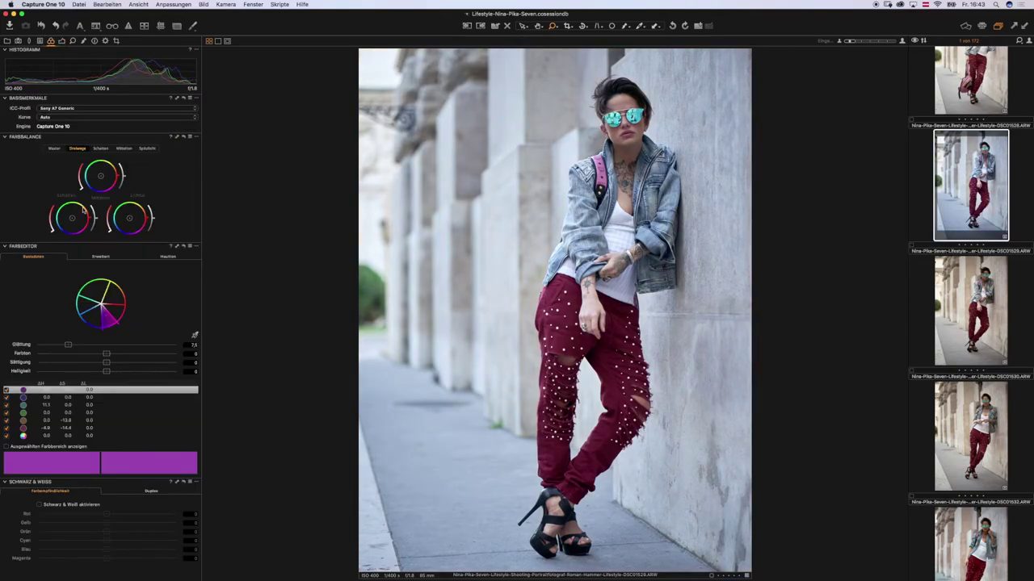
left_click(189, 247)
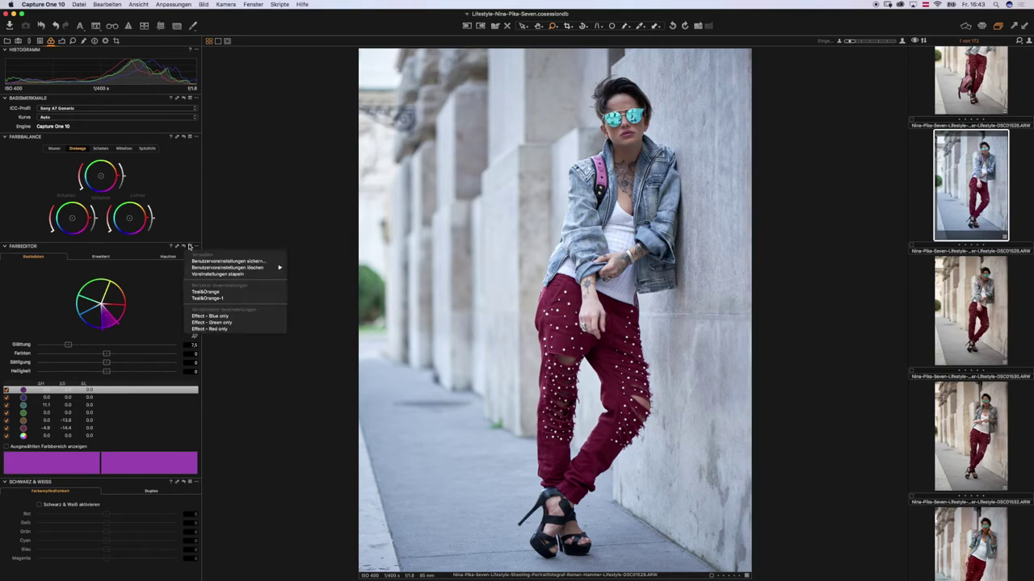
left_click(204, 299)
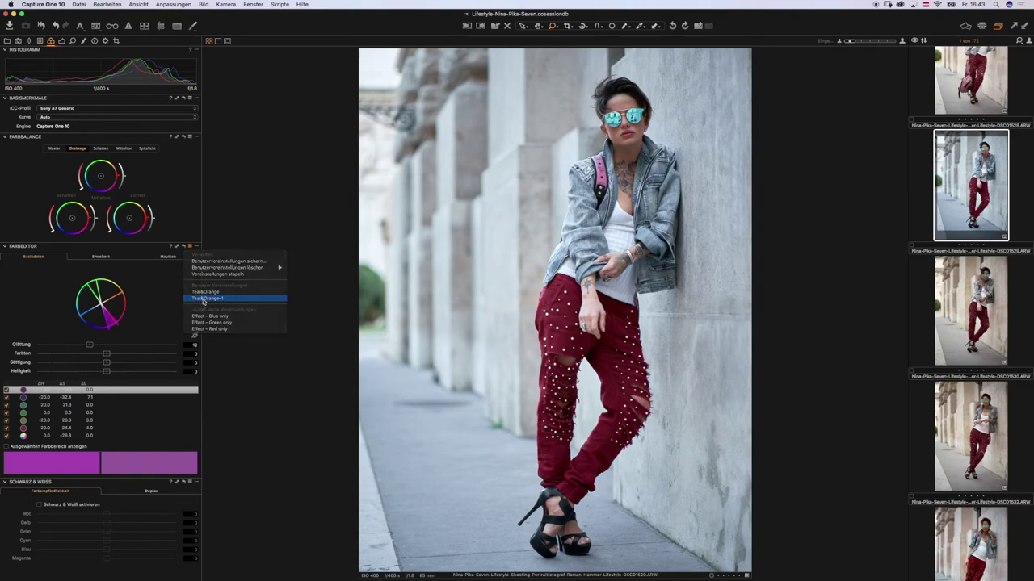
Step: Try the Tageslicht white balance, and replace it by sampling a neutral tone on the stone building behind the woman
left_click(61, 40)
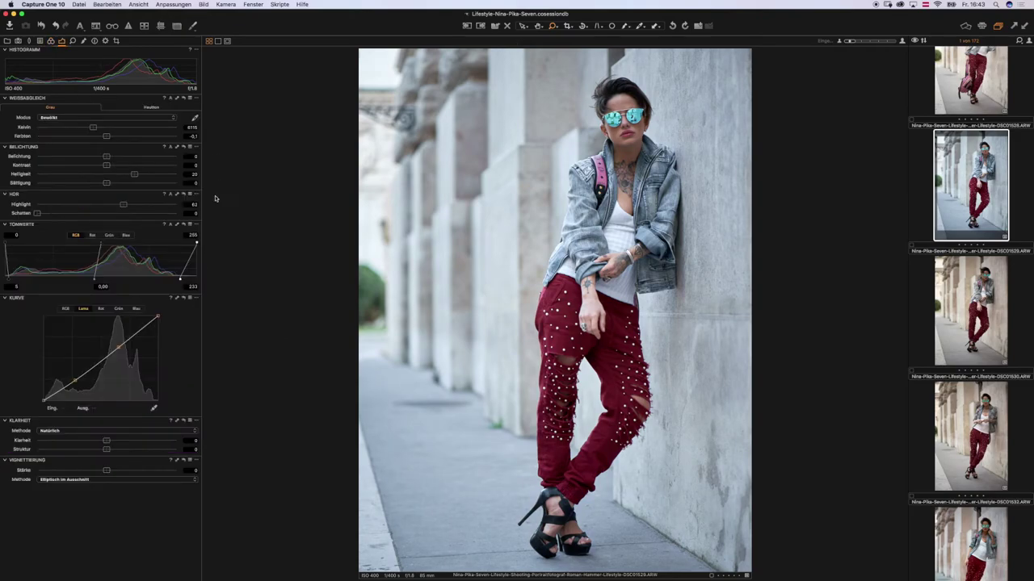
left_click(90, 118)
left_click(85, 125)
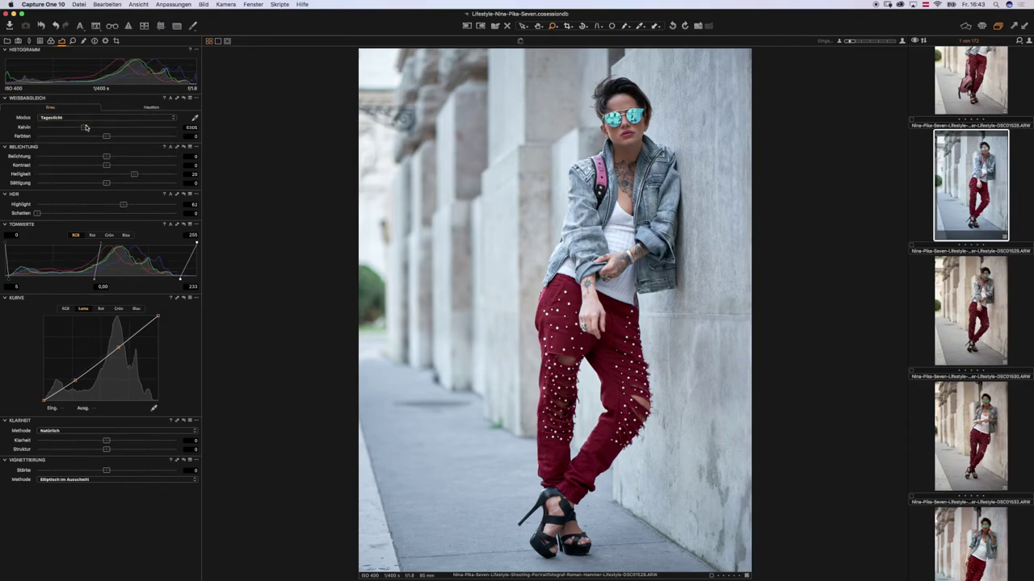
left_click(195, 117)
left_click(470, 165)
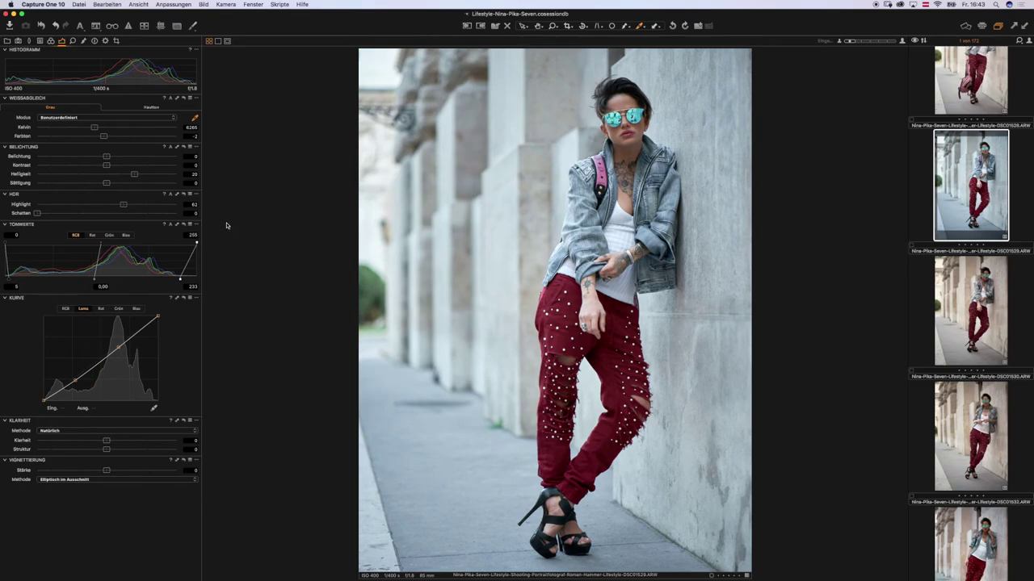
Step: Raise the exposure of the stone wall photo to 0.29 and return to the color tools
left_click(112, 159)
left_click_drag(111, 158, 114, 158)
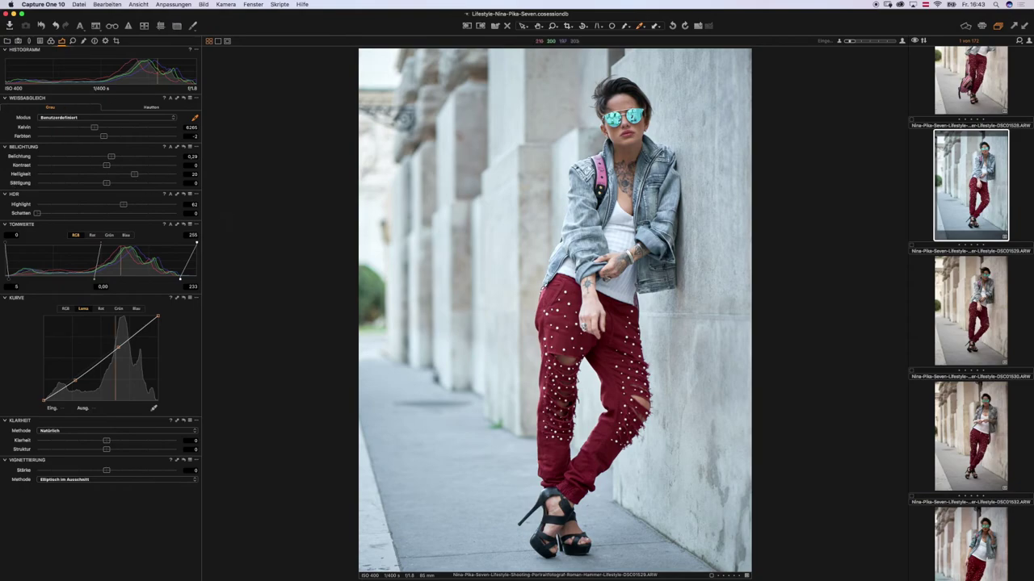
left_click(51, 41)
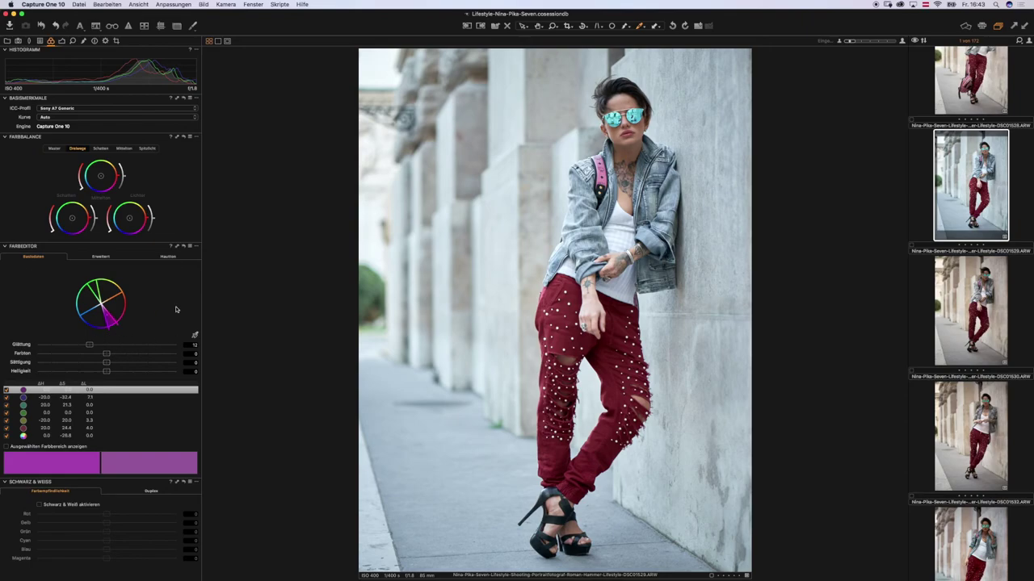